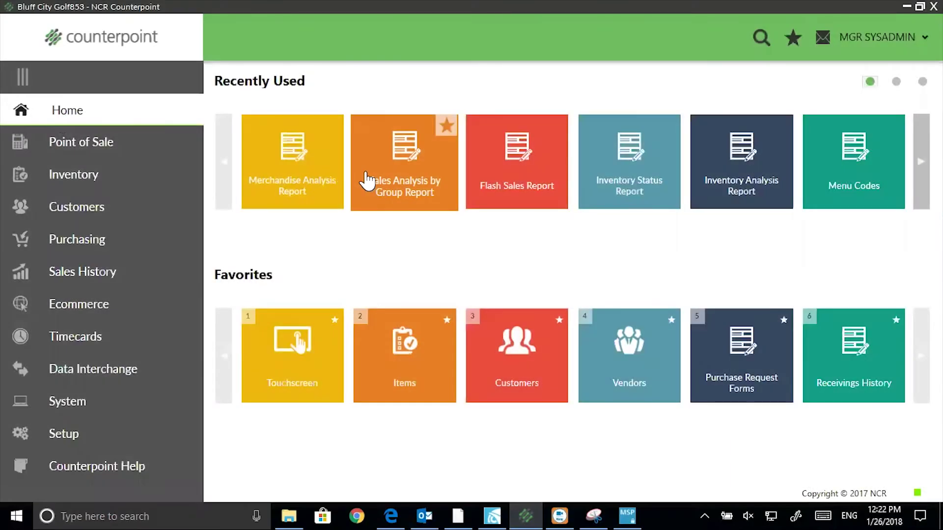
Open the Inventory Analysis Report from Inventory > Reports.
click(93, 180)
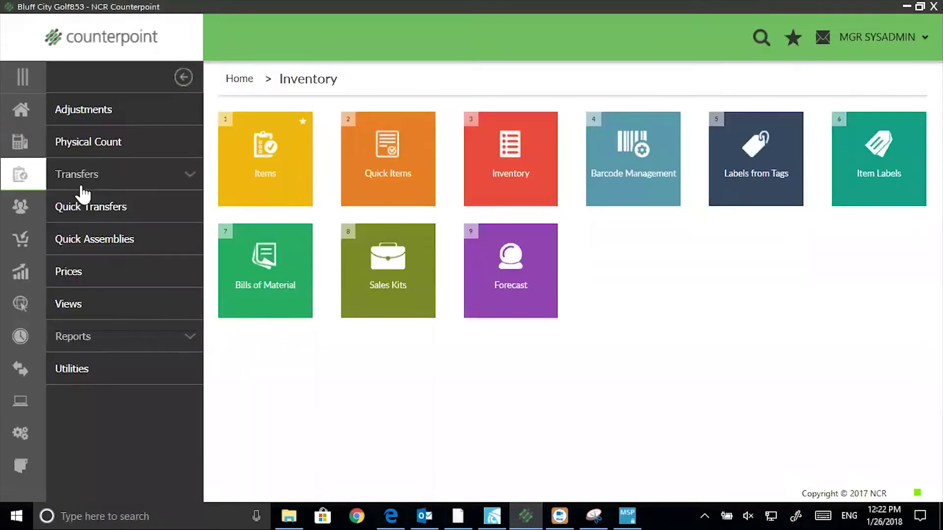
click(81, 338)
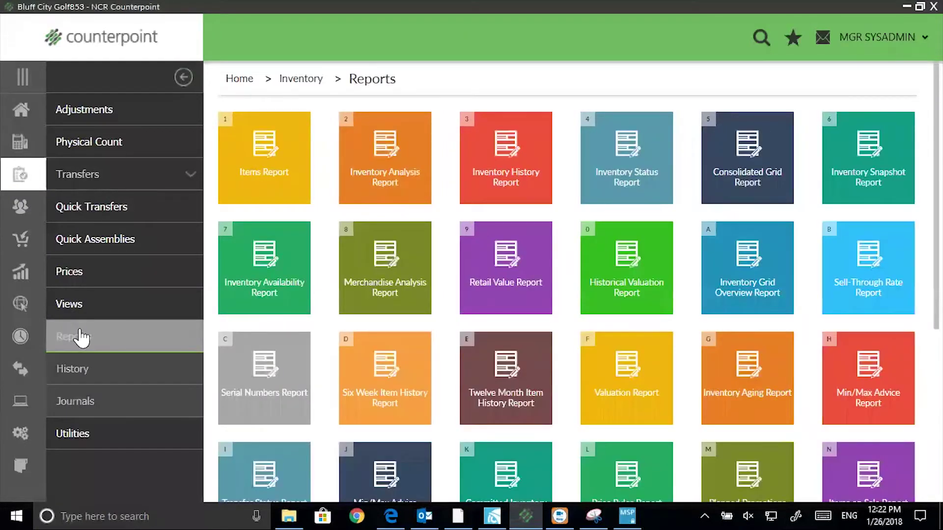
click(403, 192)
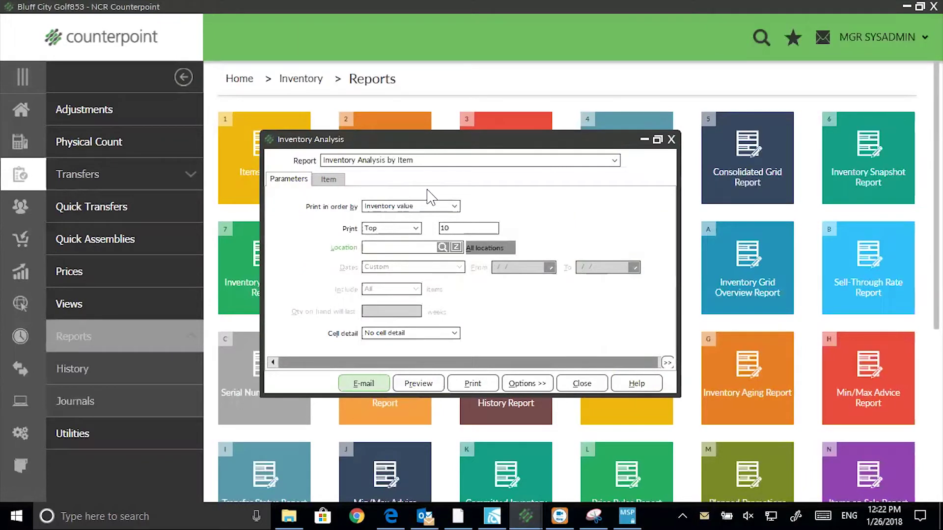
Keep Inventory Analysis by Item, printing all items at all locations (*).
click(614, 161)
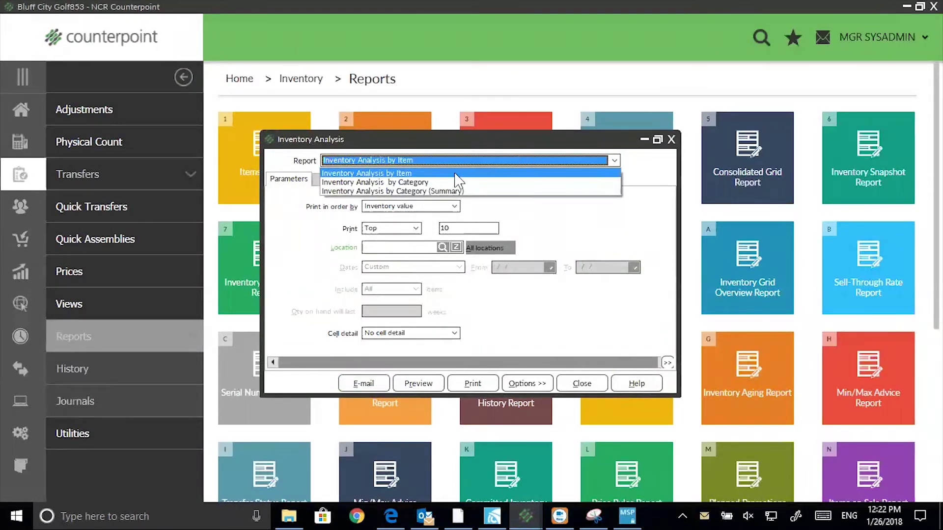
click(422, 175)
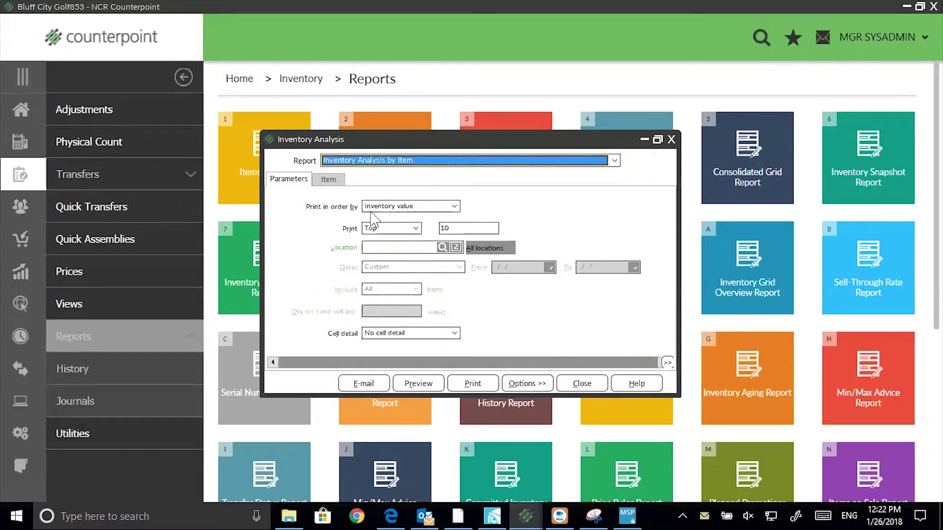
click(455, 206)
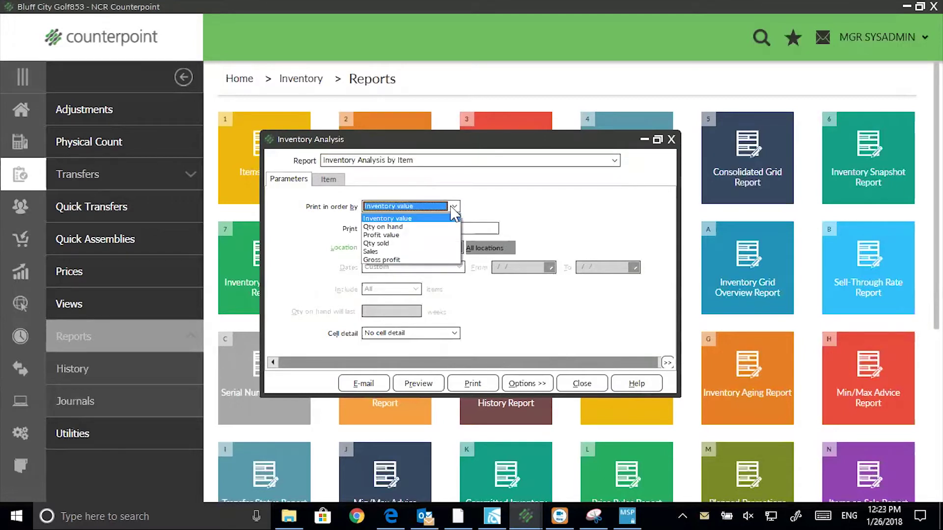
click(405, 219)
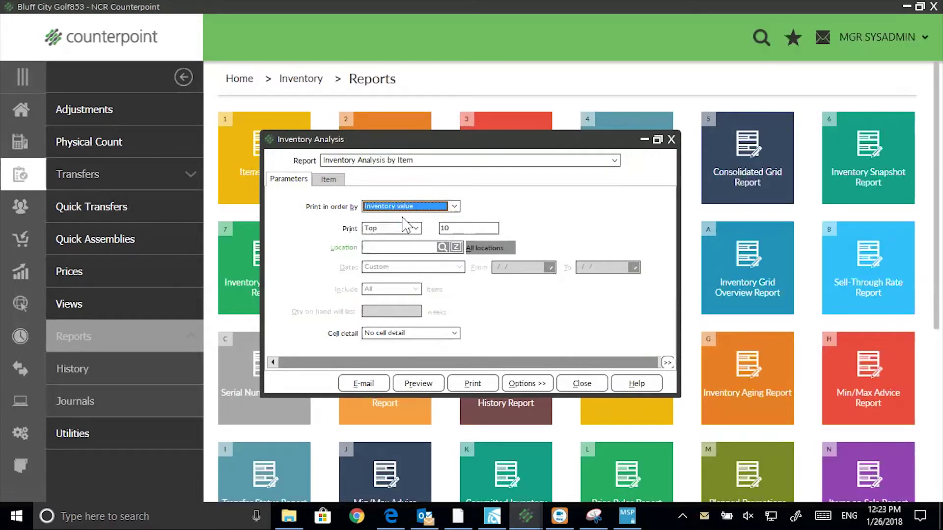
click(451, 229)
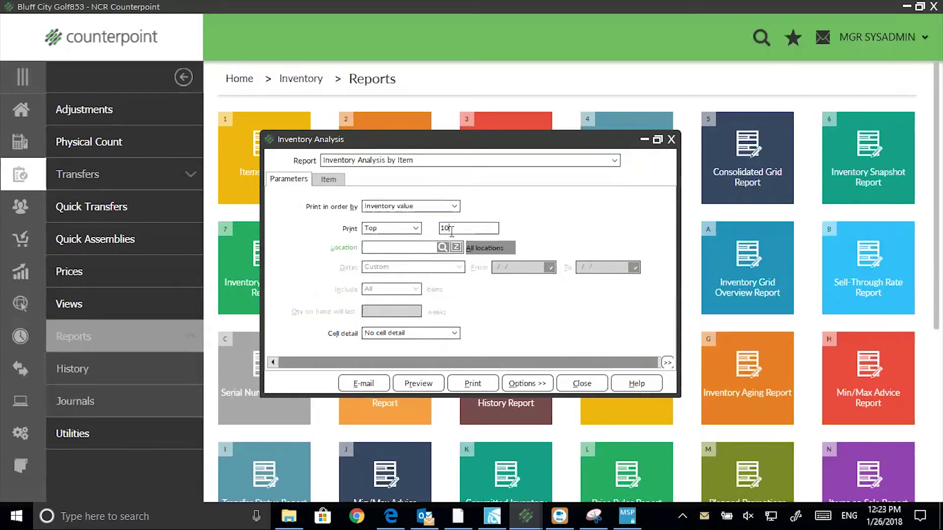
click(416, 229)
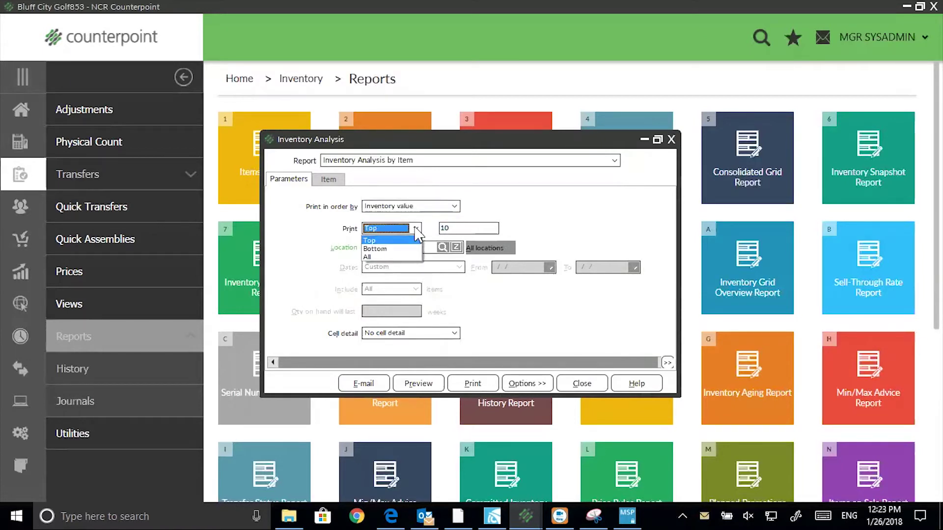
click(384, 256)
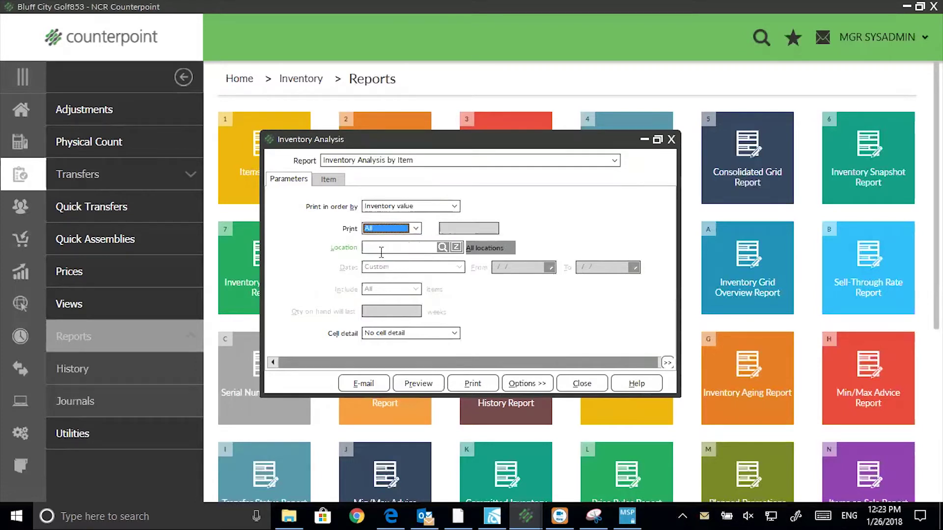
click(377, 248)
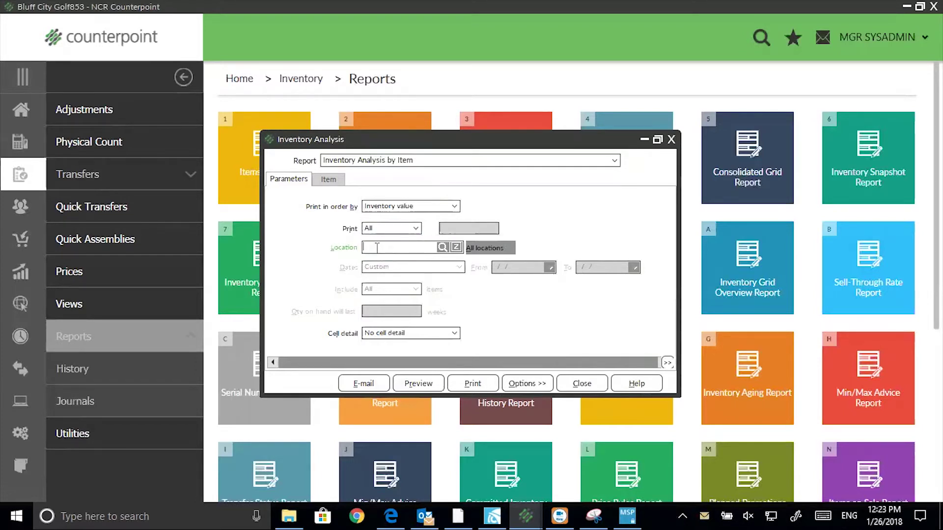
click(499, 249)
Rank items by Qty sold, change the From date to 1/1/2017, and preview.
click(456, 208)
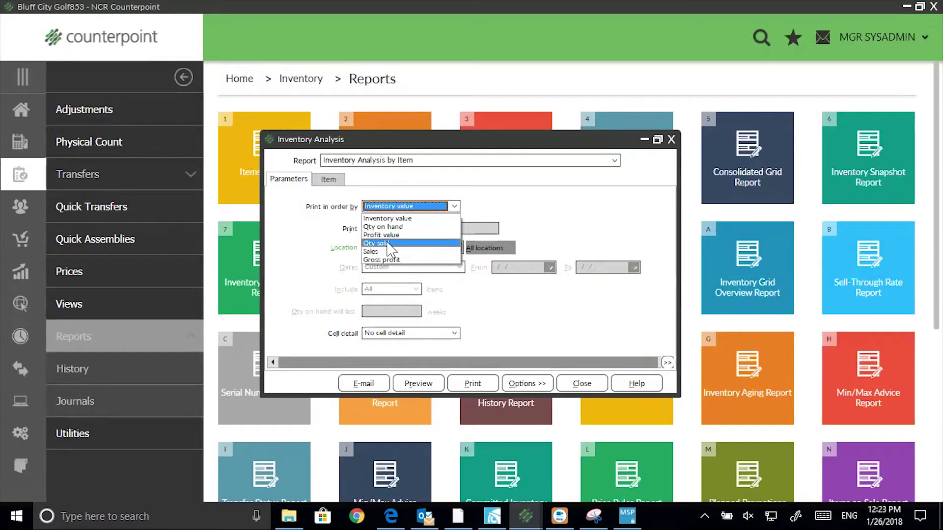
click(391, 243)
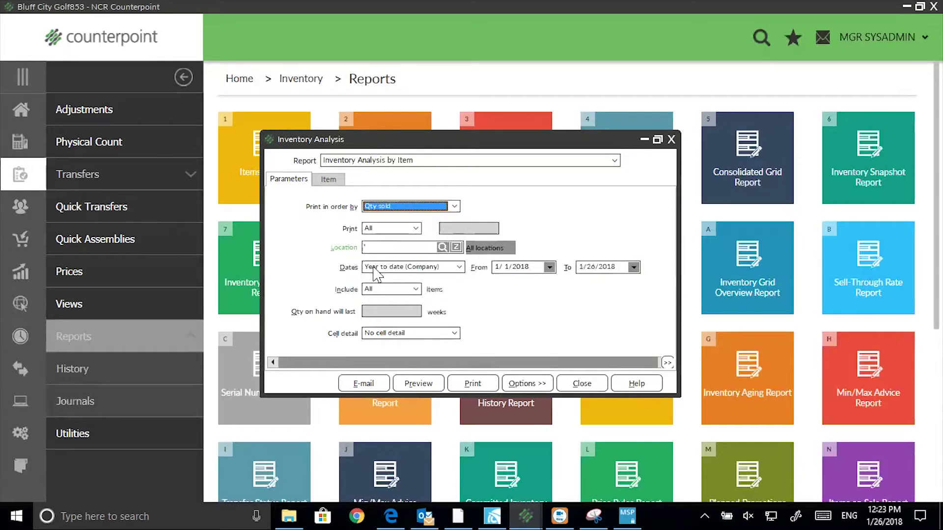
click(531, 266)
key(BackSpace)
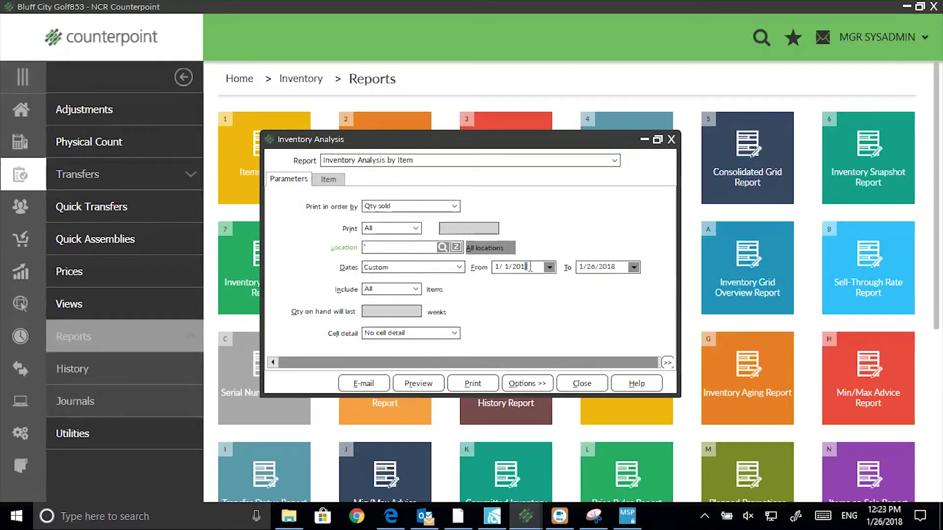
text(7)
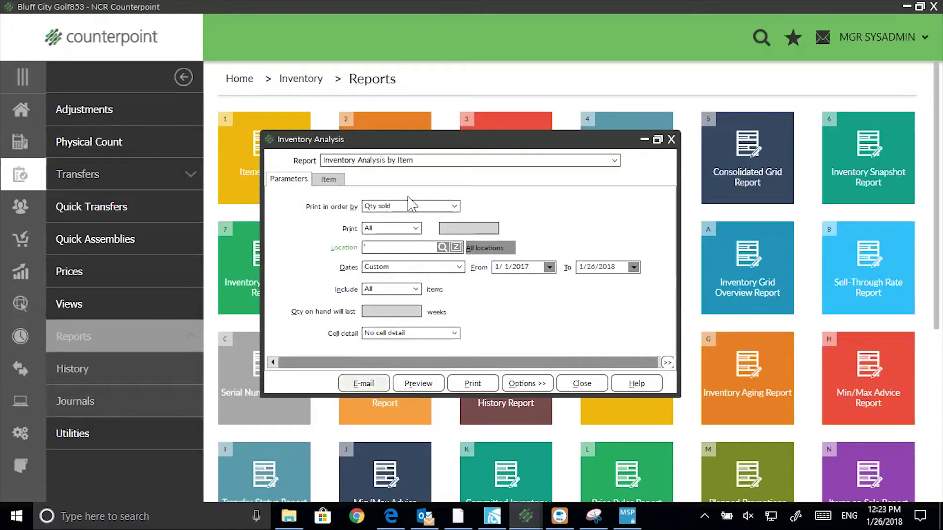
click(409, 387)
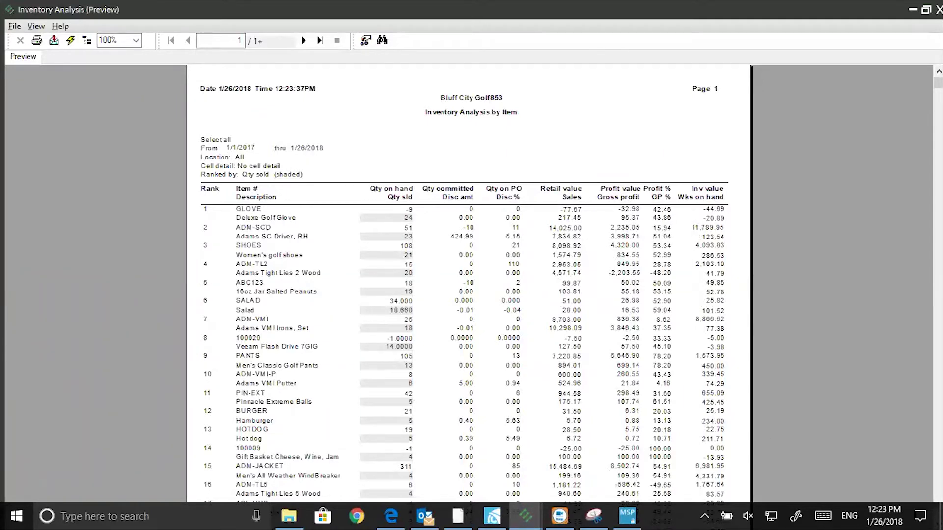
key(Escape)
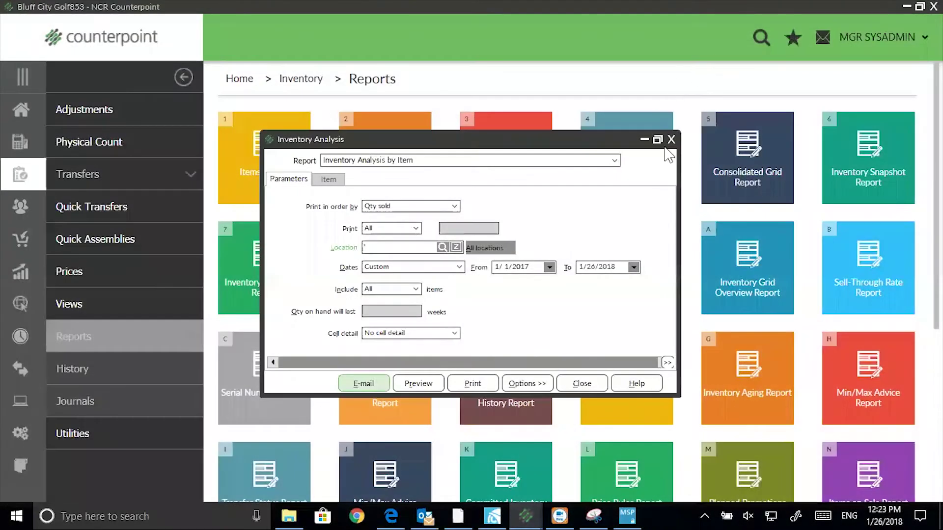
Switch to Inventory Status by Item (Location Detail), ordered by item number, including all items.
click(671, 140)
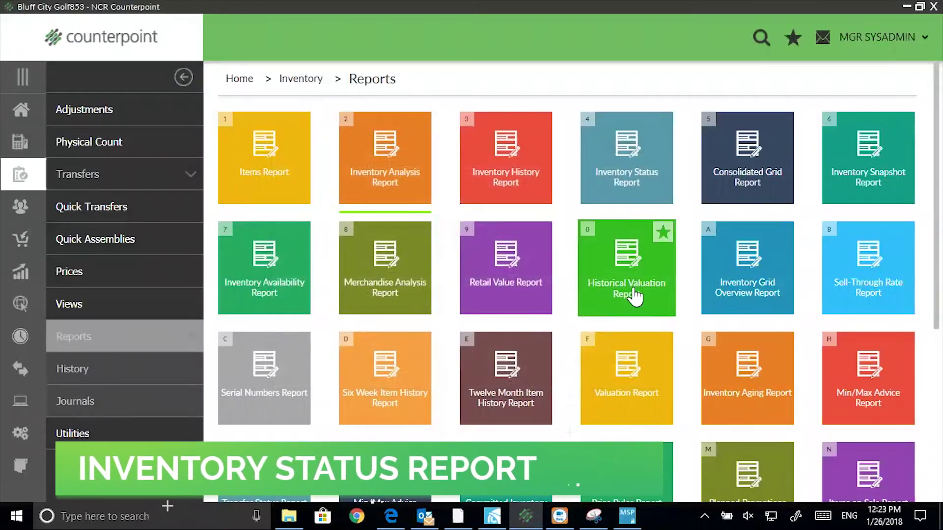
click(615, 171)
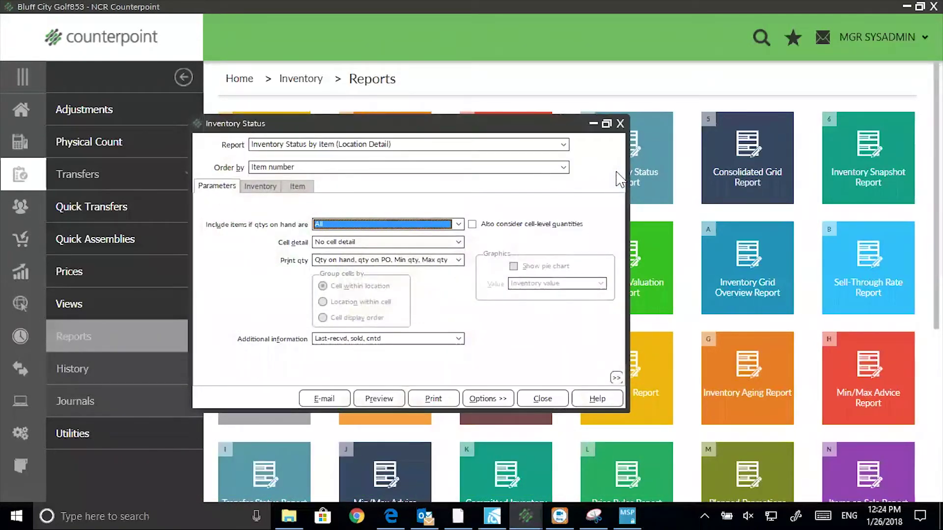
click(564, 144)
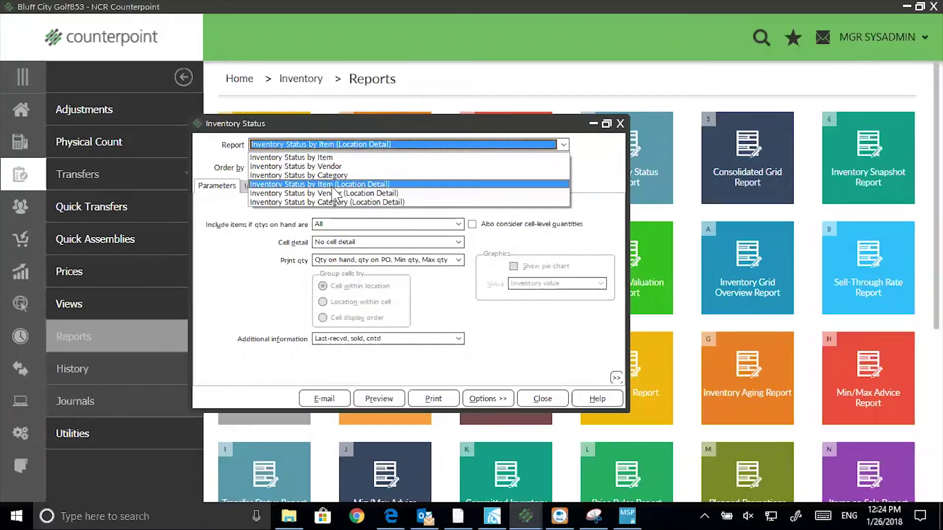
click(332, 186)
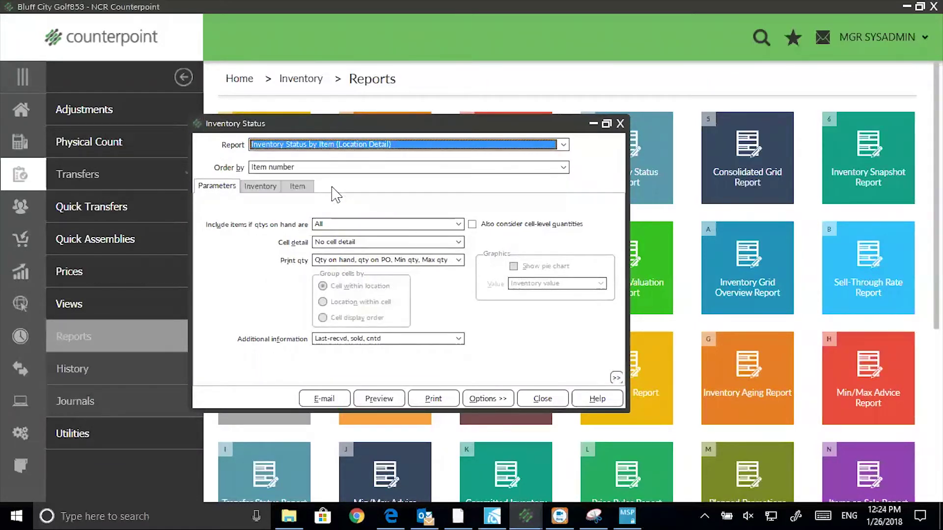
click(301, 167)
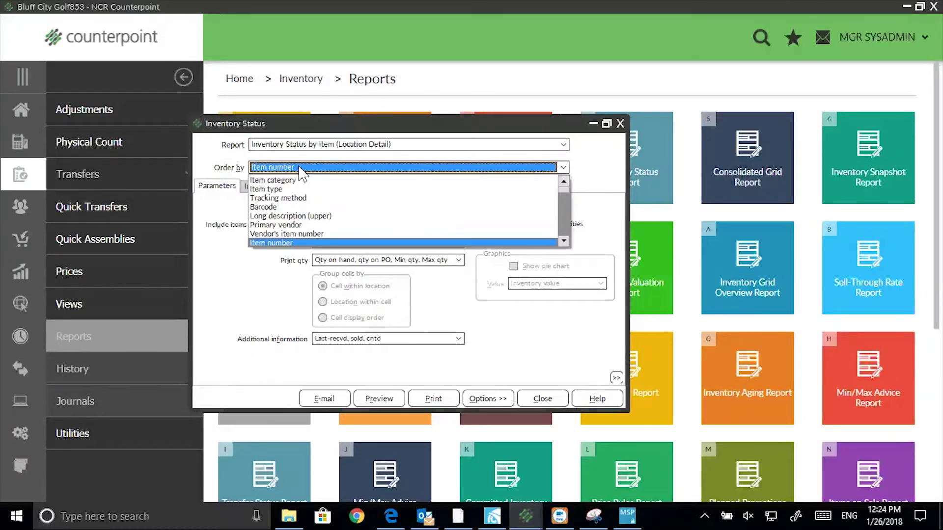
click(301, 168)
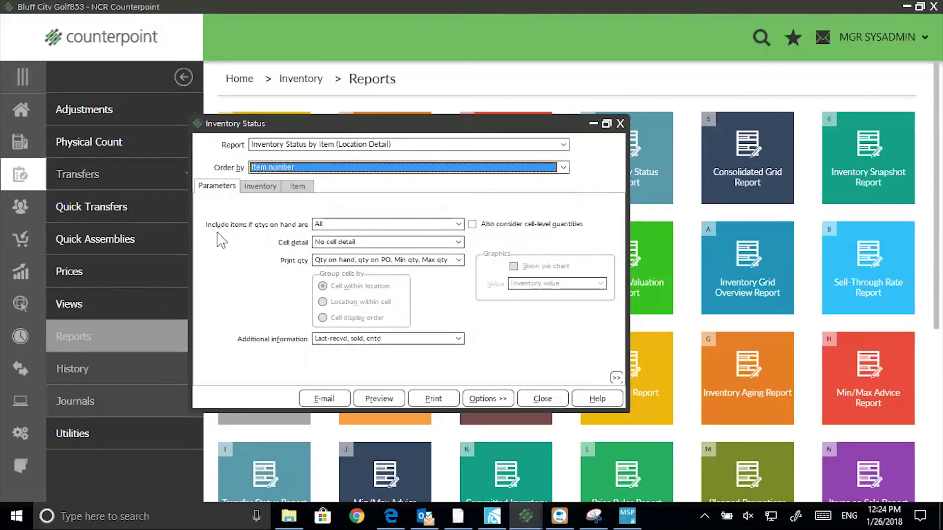
click(458, 224)
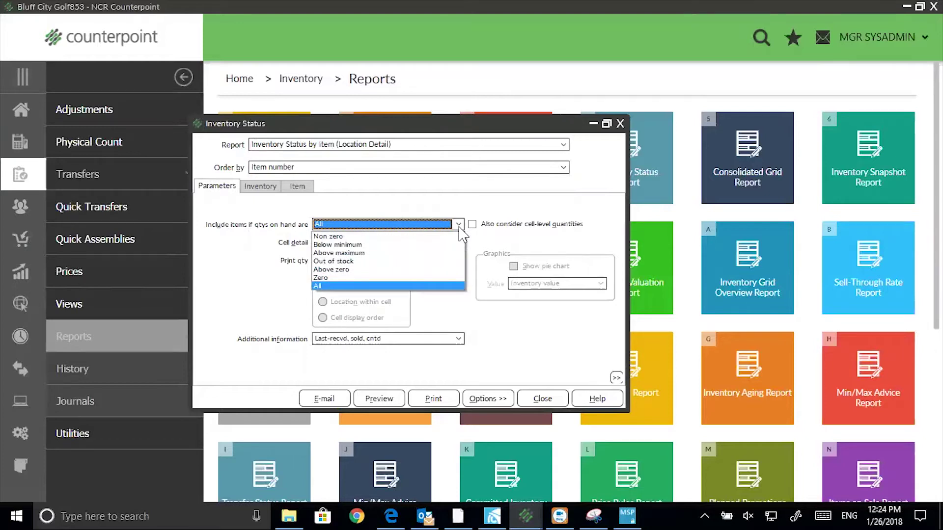
click(459, 225)
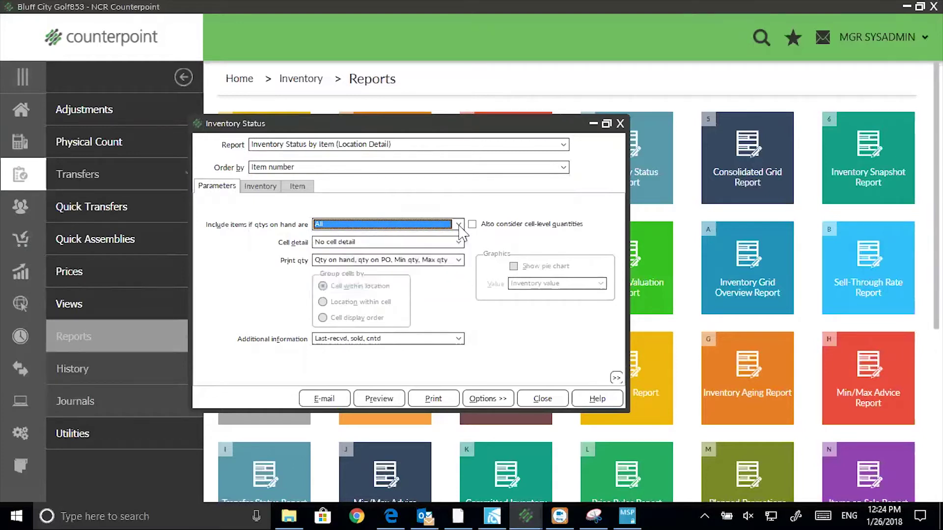
click(459, 260)
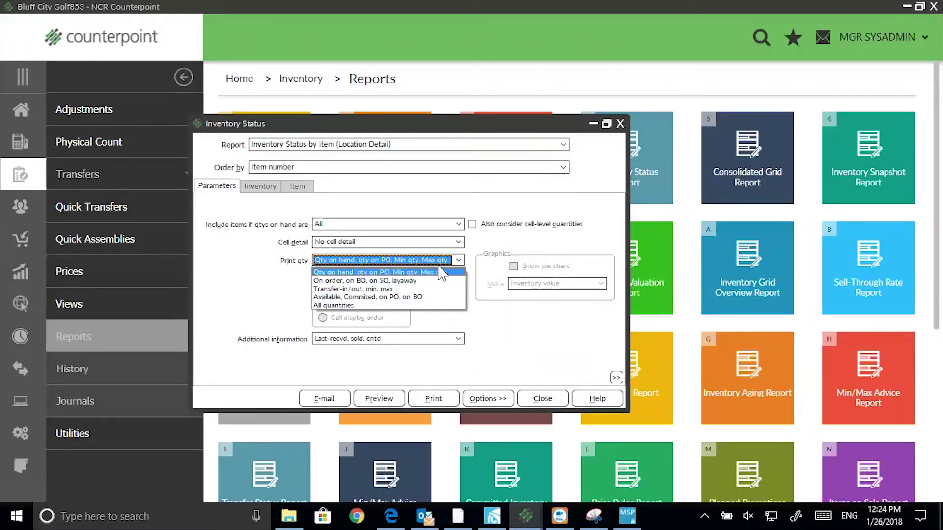
click(442, 272)
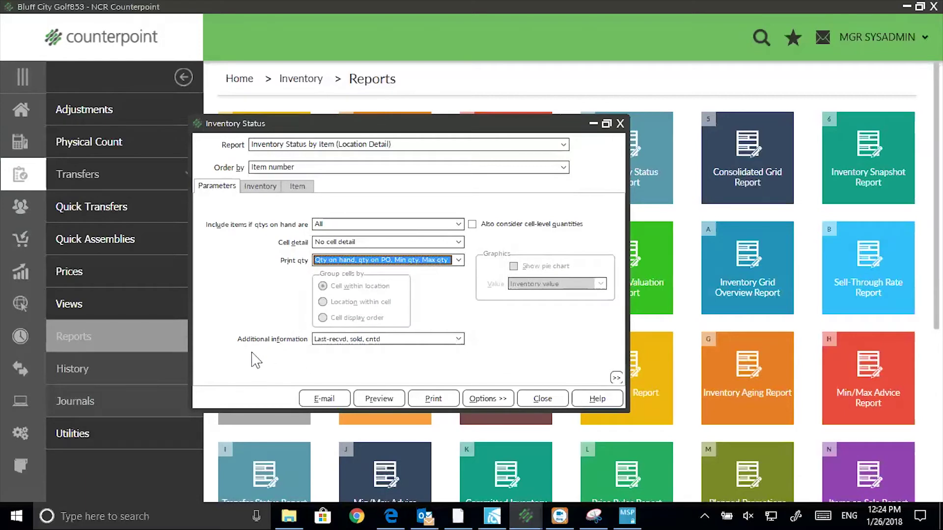
click(457, 339)
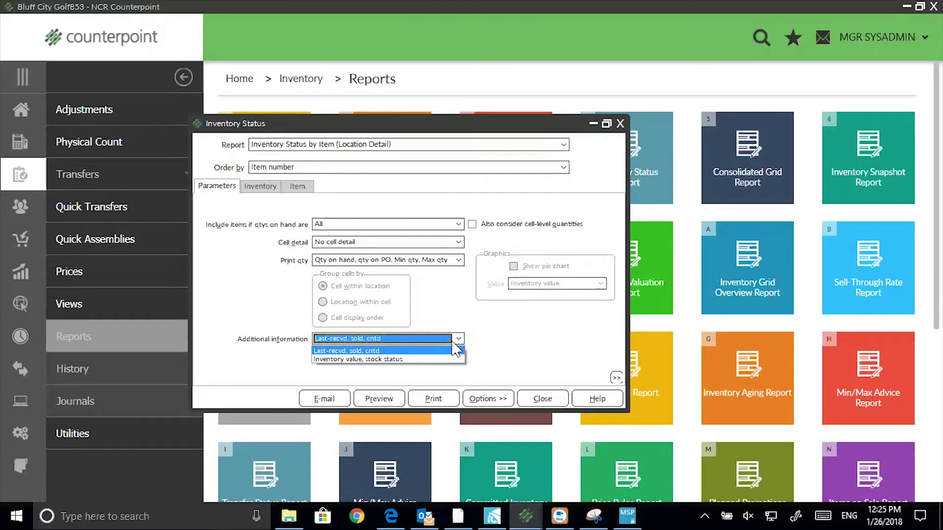
click(425, 351)
click(385, 401)
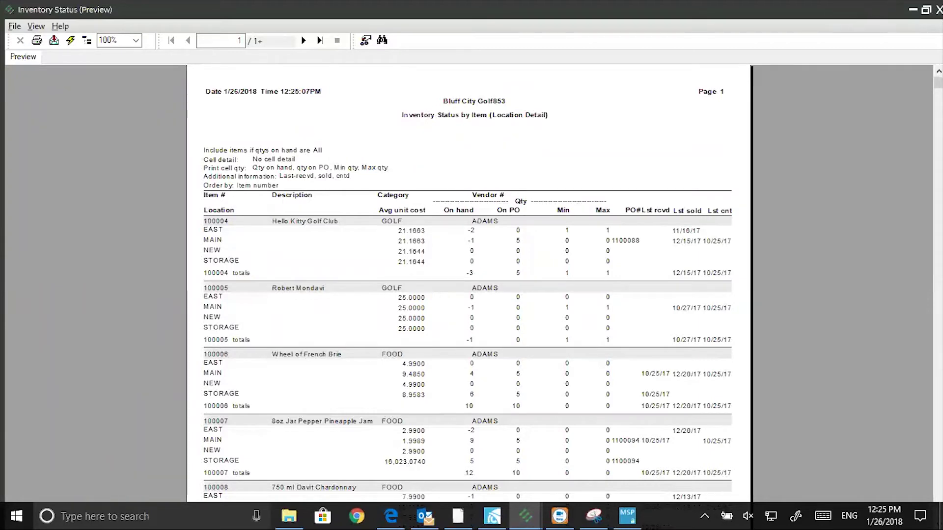
click(939, 9)
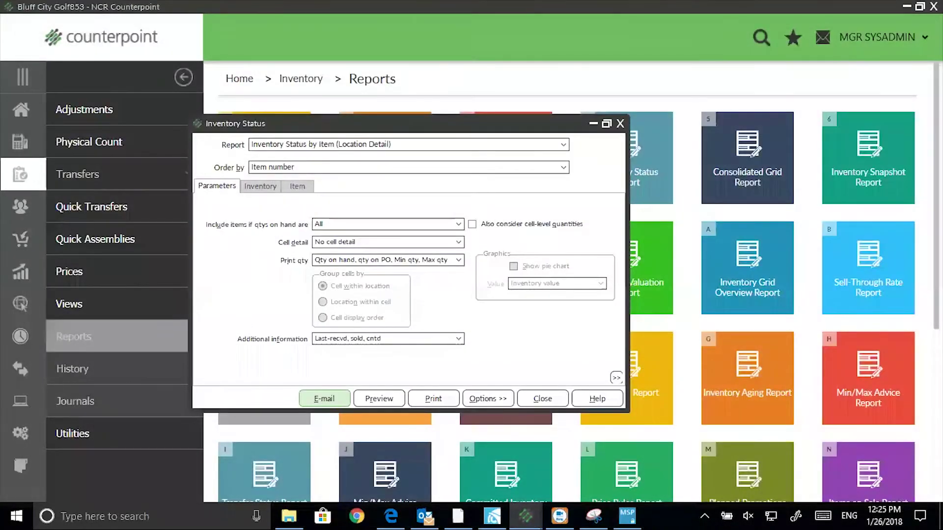
Open the Sales History Flash Sales Report, leaving comparison period B off.
click(622, 122)
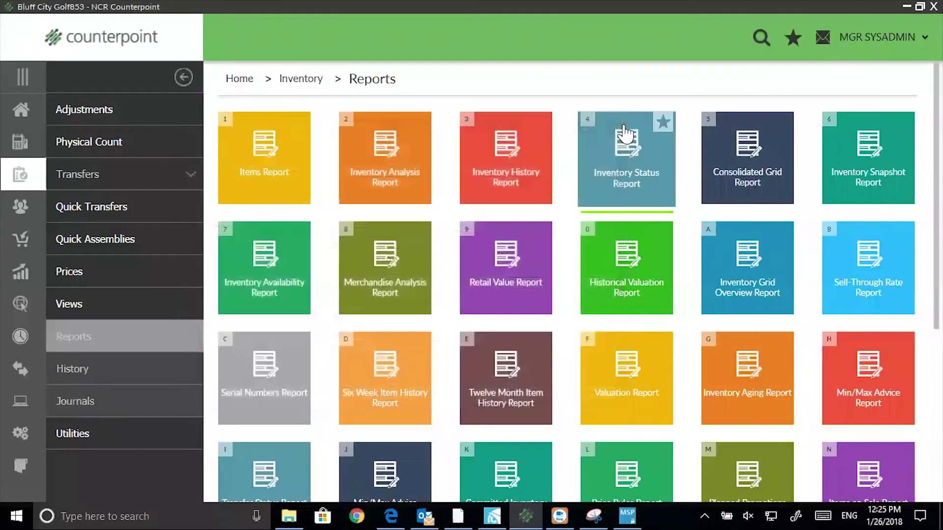
click(20, 271)
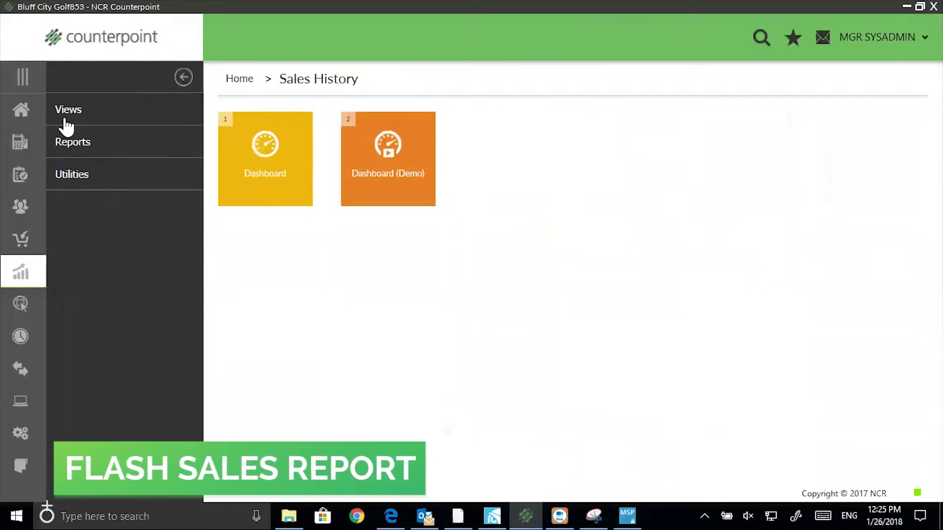
click(71, 143)
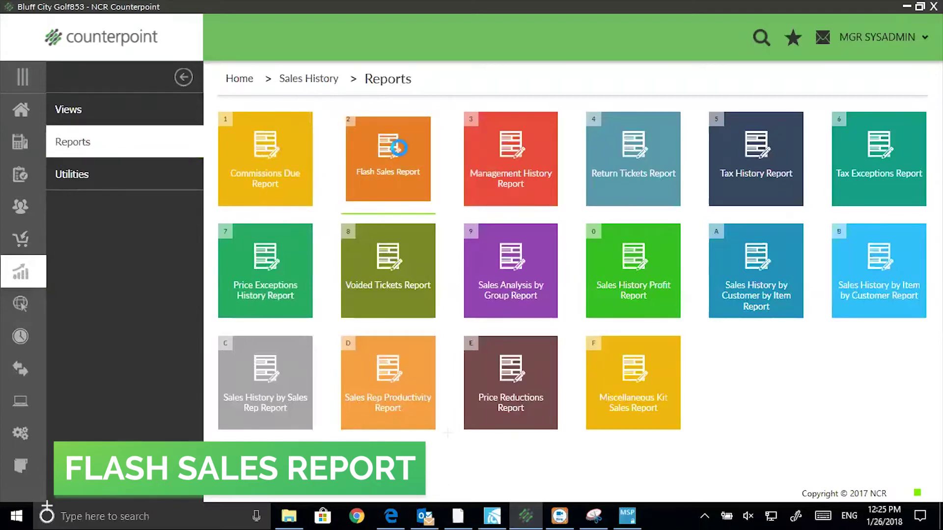
click(398, 148)
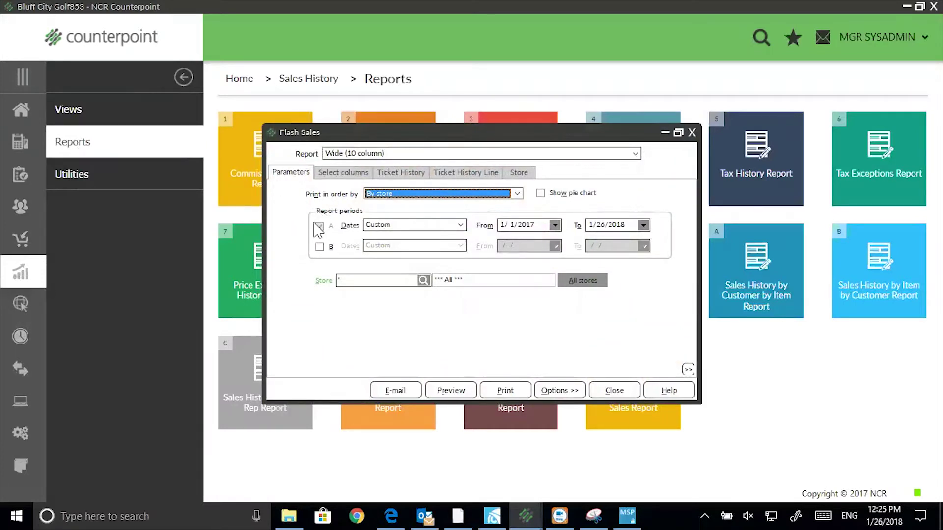
click(319, 247)
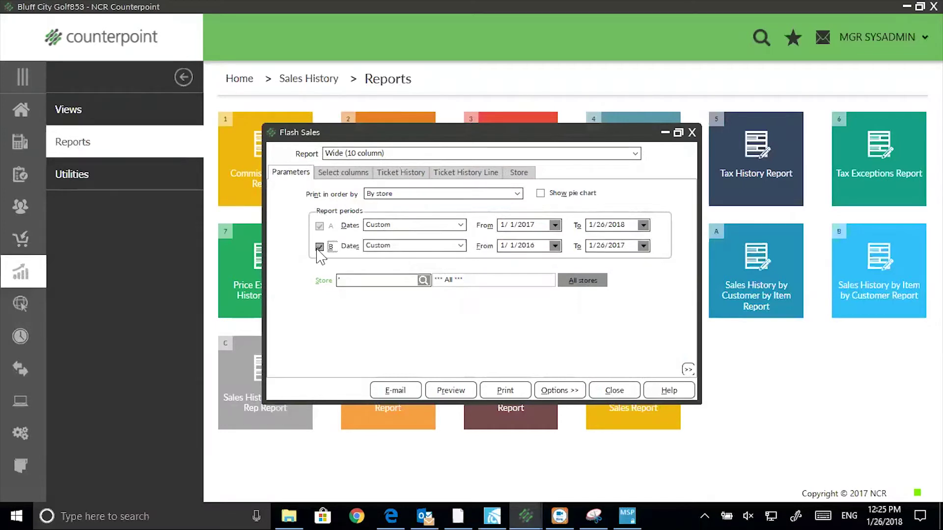
click(319, 247)
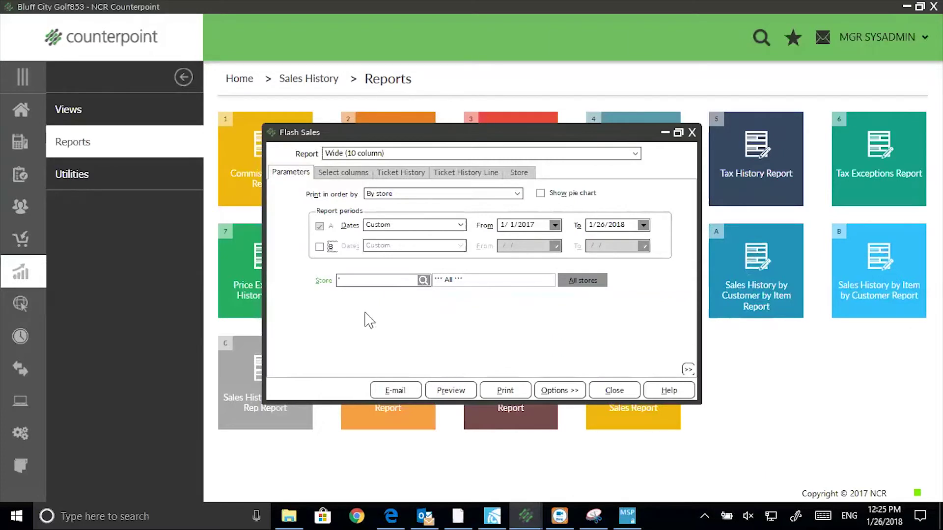
Add Average selling price as a column, keeping Wide (10 column) layout and dollar rounding off.
click(340, 174)
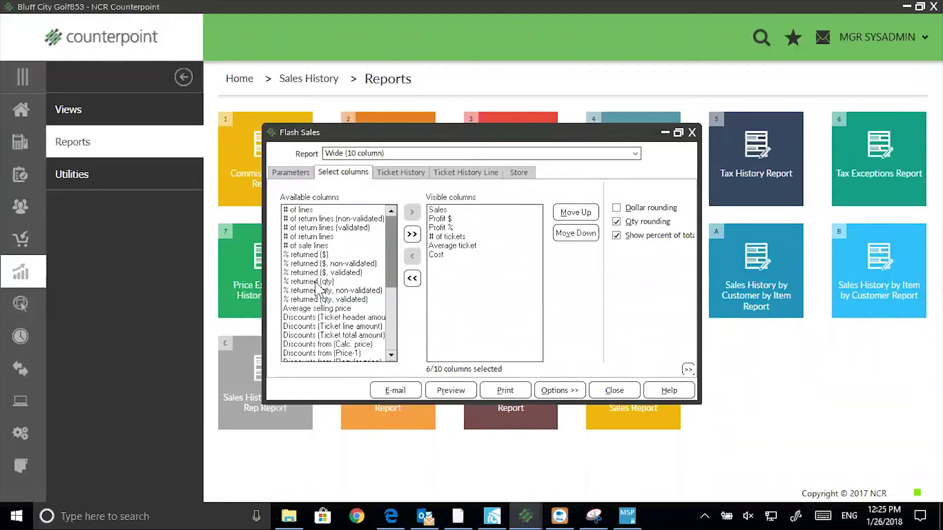
double_click(313, 309)
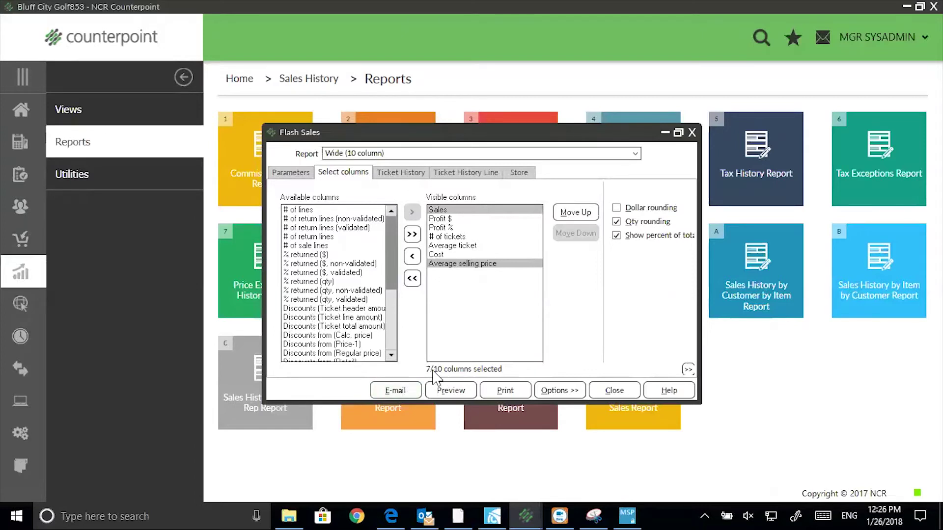
click(636, 155)
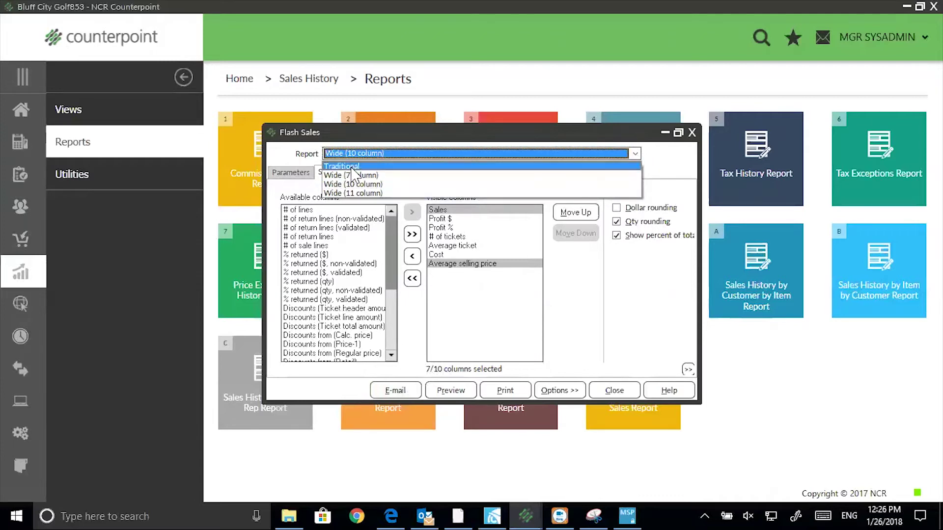
click(352, 185)
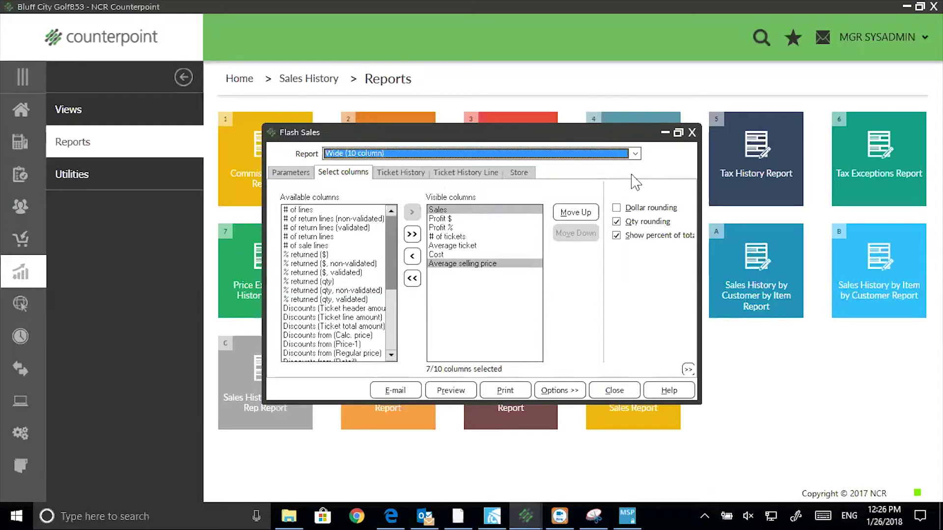
click(617, 207)
click(616, 208)
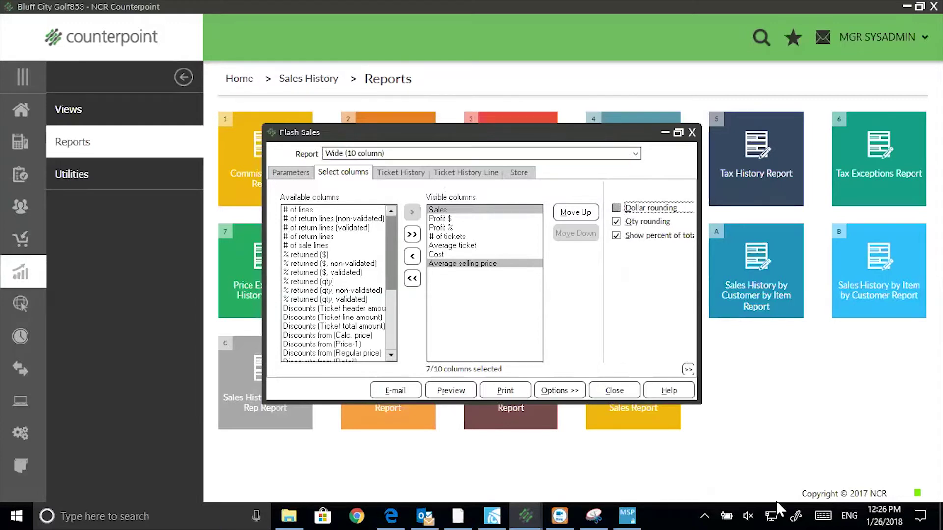
click(451, 391)
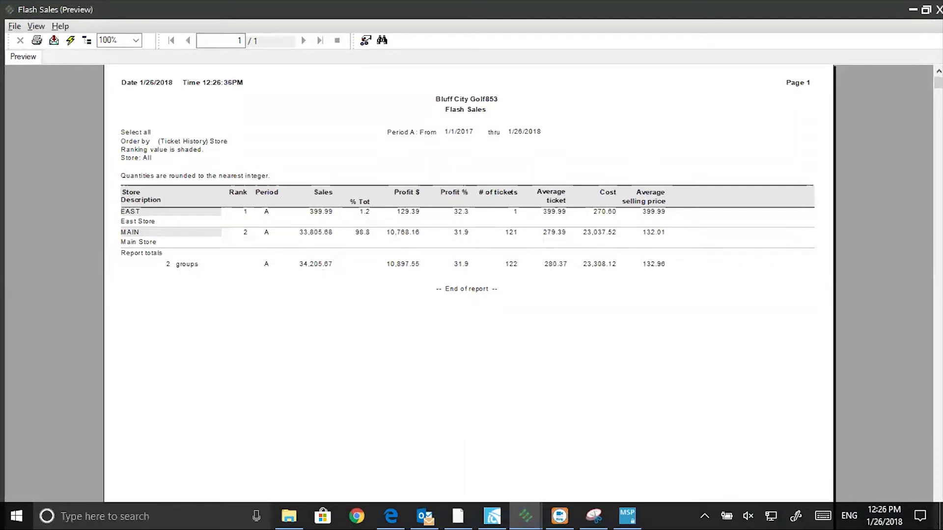
click(938, 9)
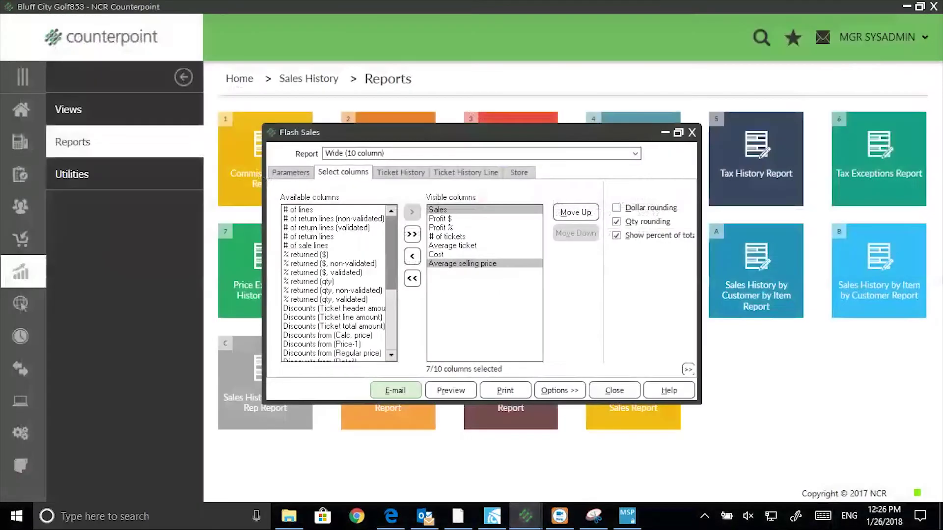
click(692, 133)
Open Sales Analysis by Group and load the saved Sales by Item parameters.
click(543, 274)
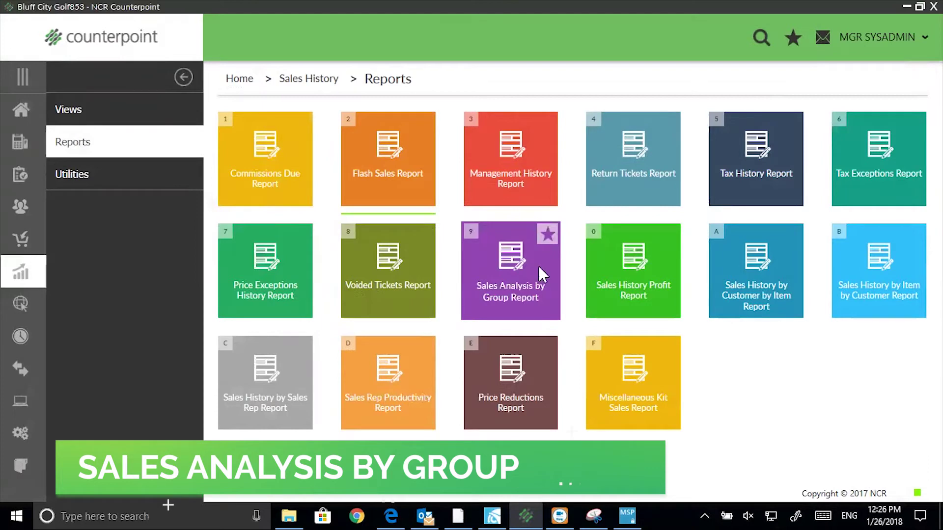
click(540, 266)
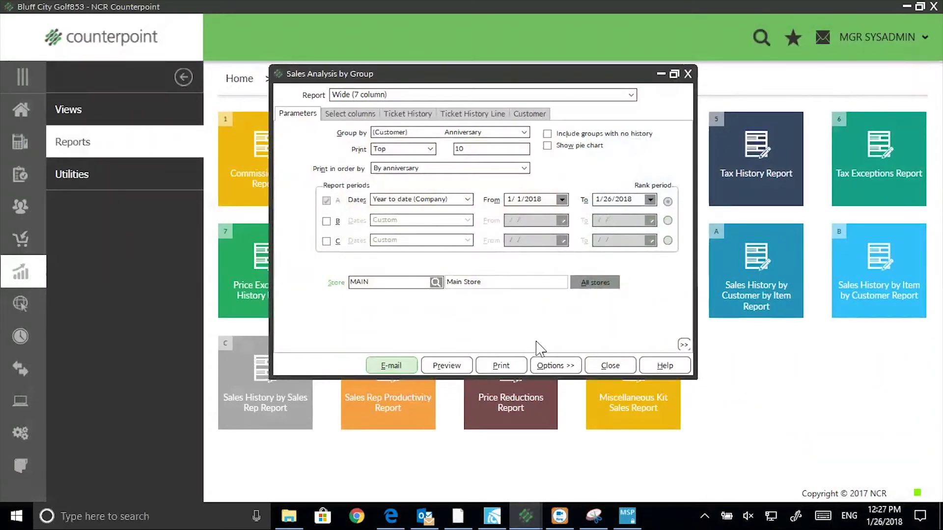
click(544, 365)
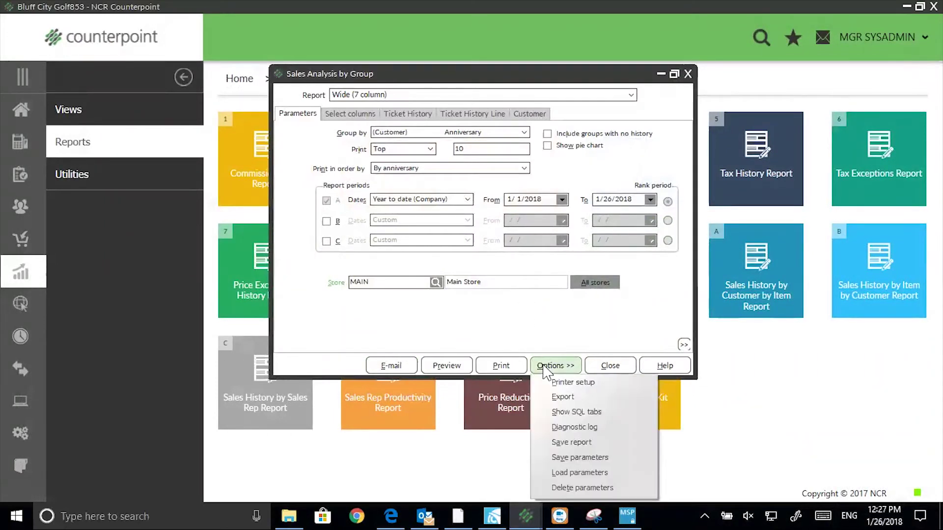
click(588, 473)
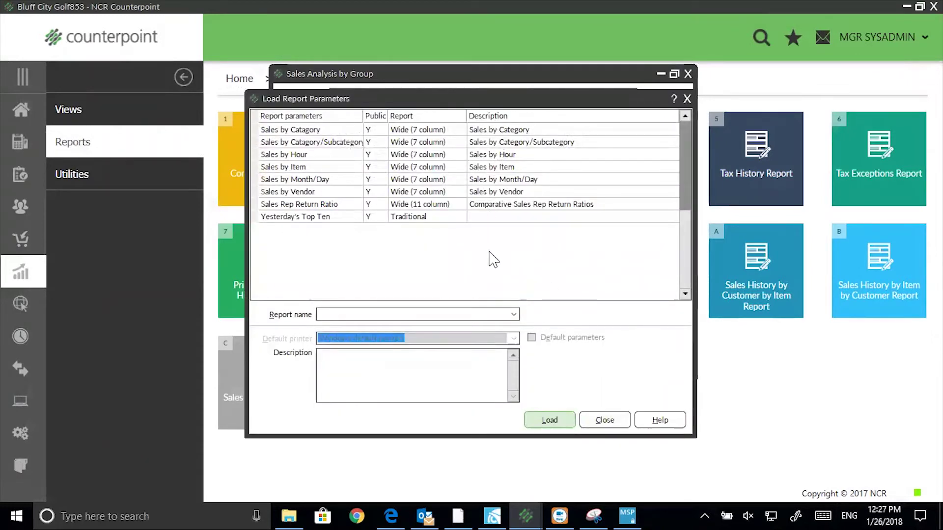
click(487, 169)
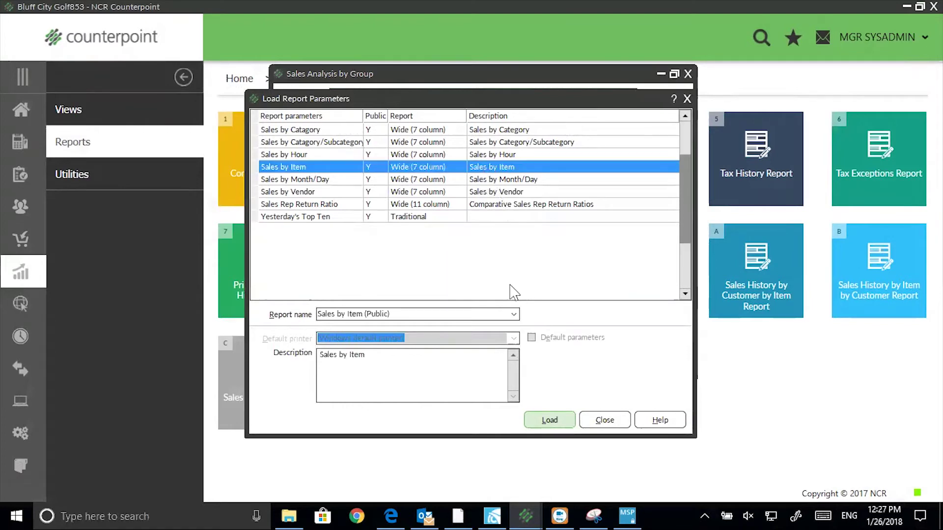
click(549, 419)
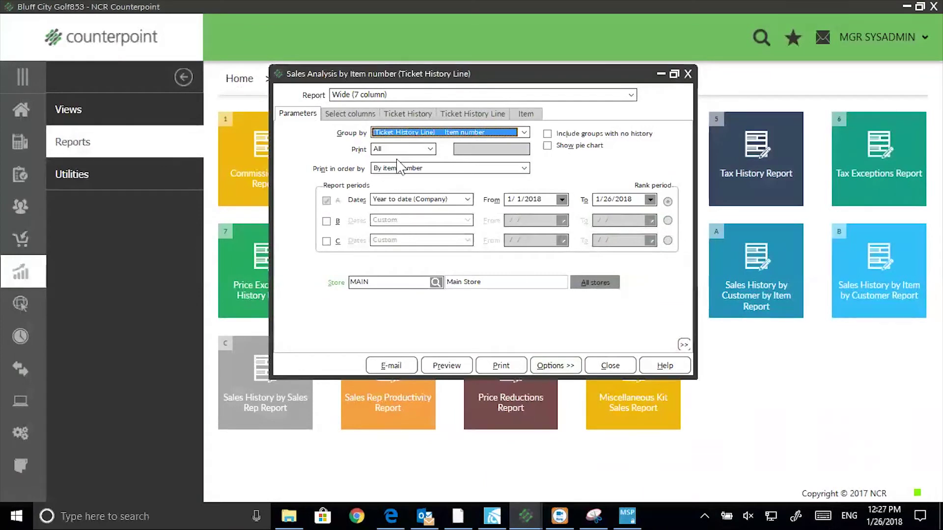
Keep all items sorted by item number, leave periods B and C off, and select store MAIN.
click(431, 149)
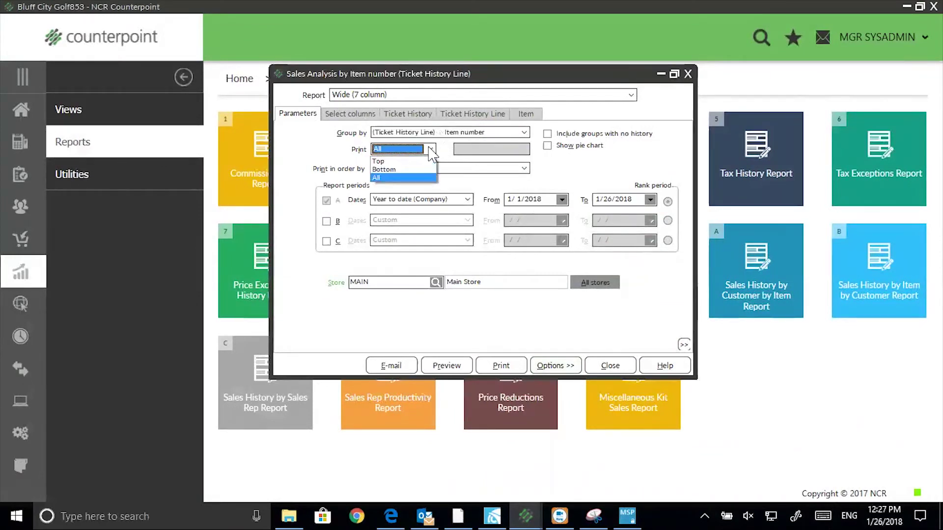
click(430, 149)
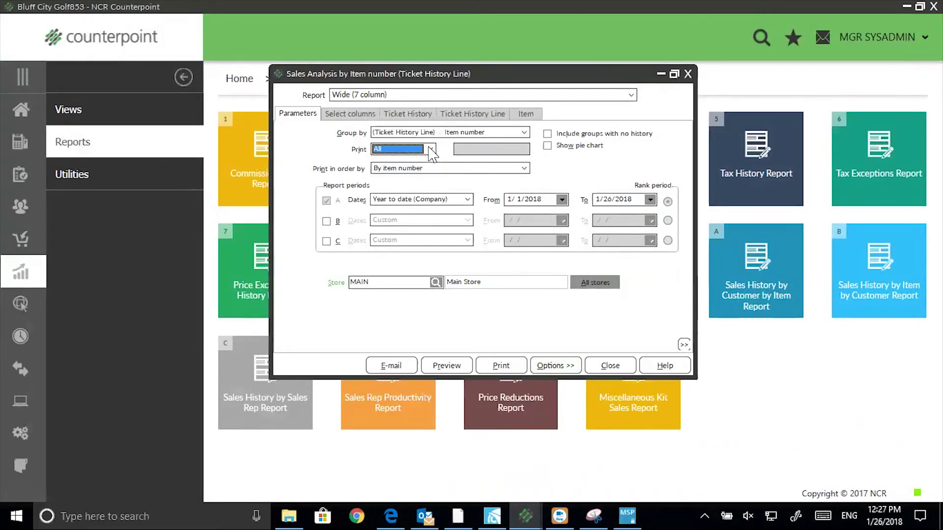
click(524, 168)
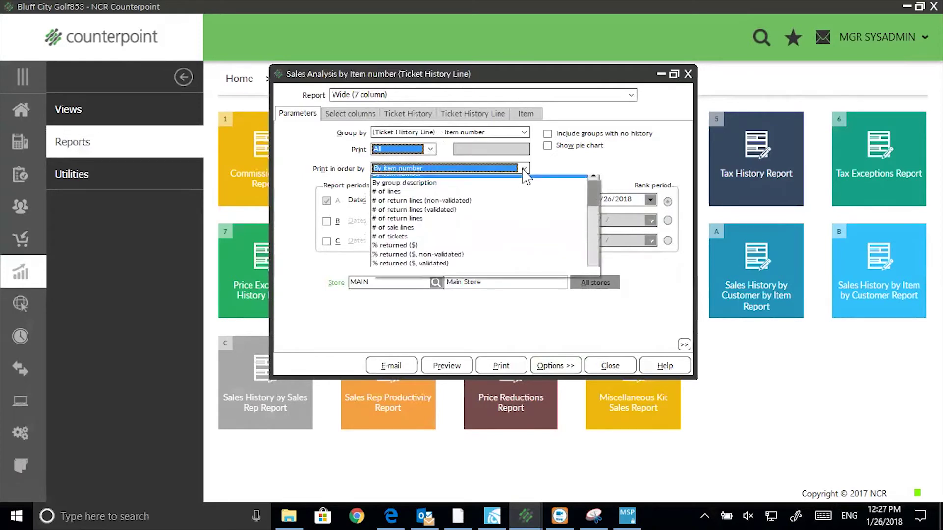
click(523, 168)
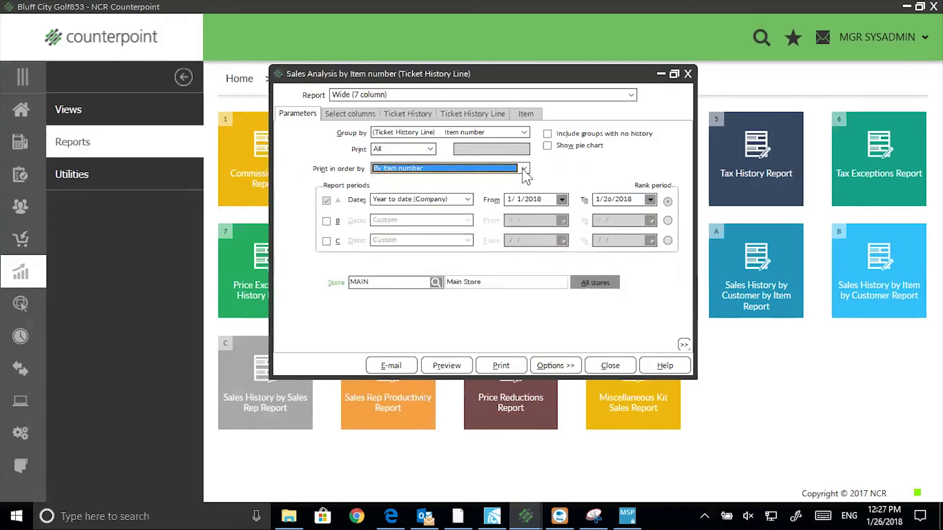
click(326, 221)
click(326, 241)
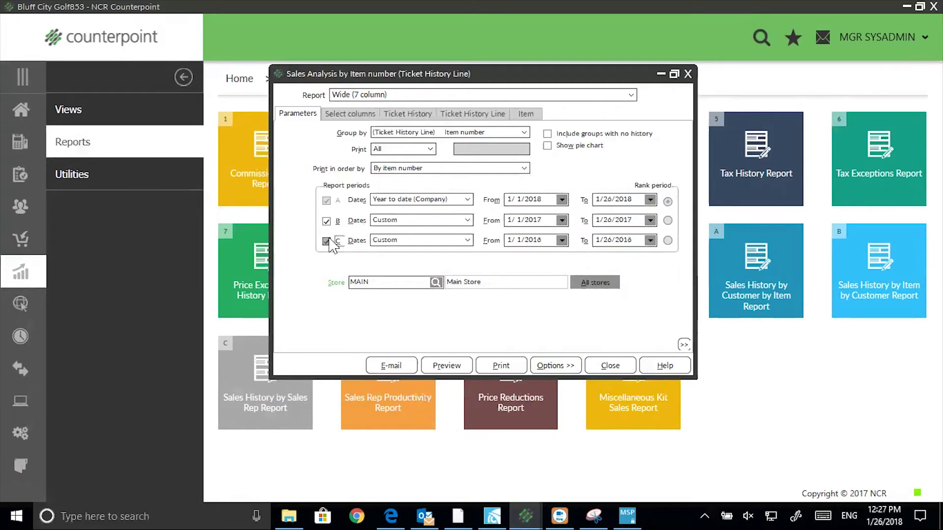
click(326, 242)
click(326, 221)
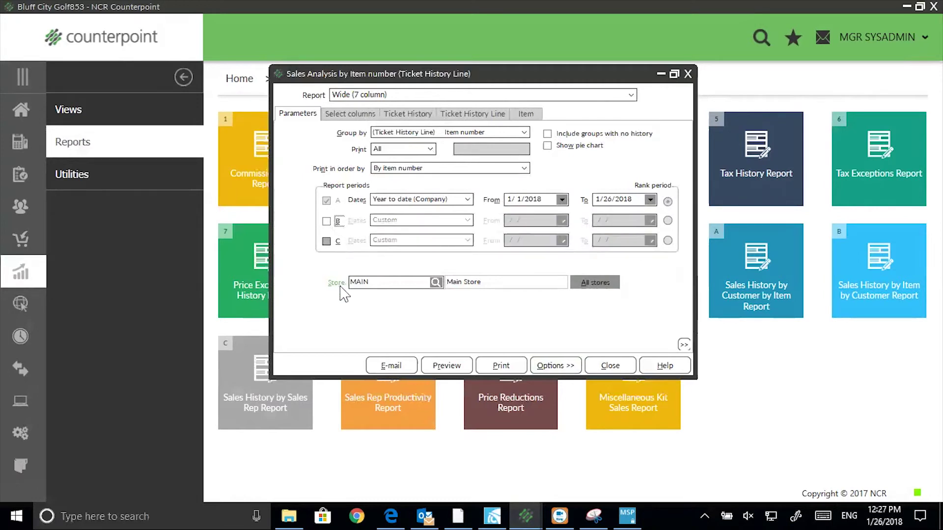
click(371, 280)
Add Profit $ as the seventh visible column, keeping the Wide (7 column) layout.
click(353, 115)
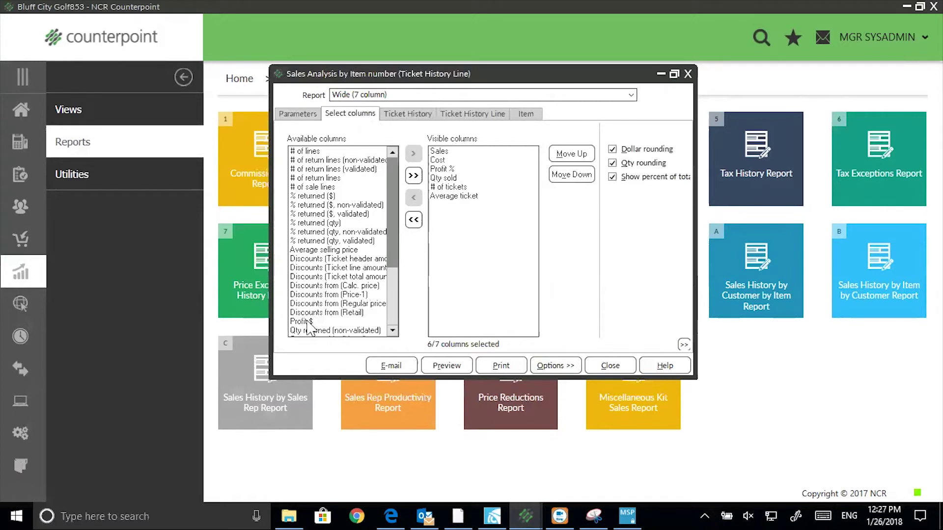
double_click(308, 322)
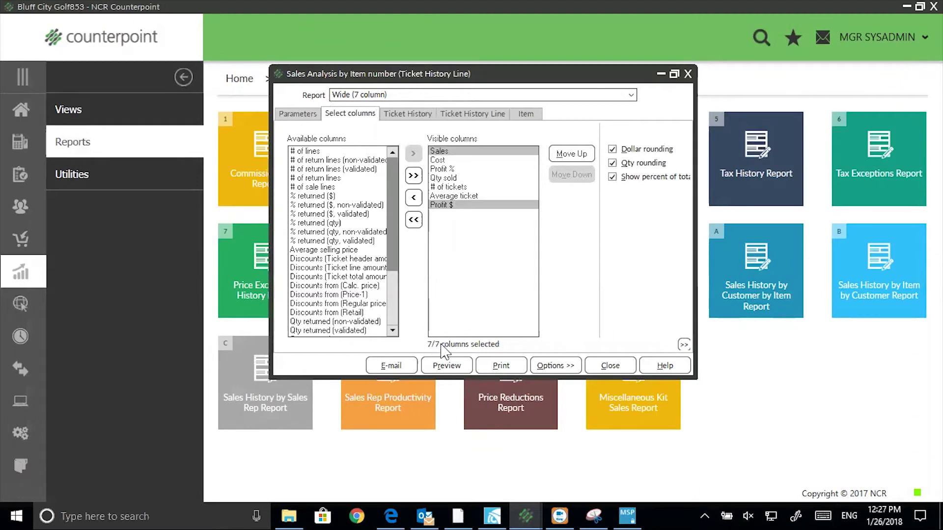
click(631, 95)
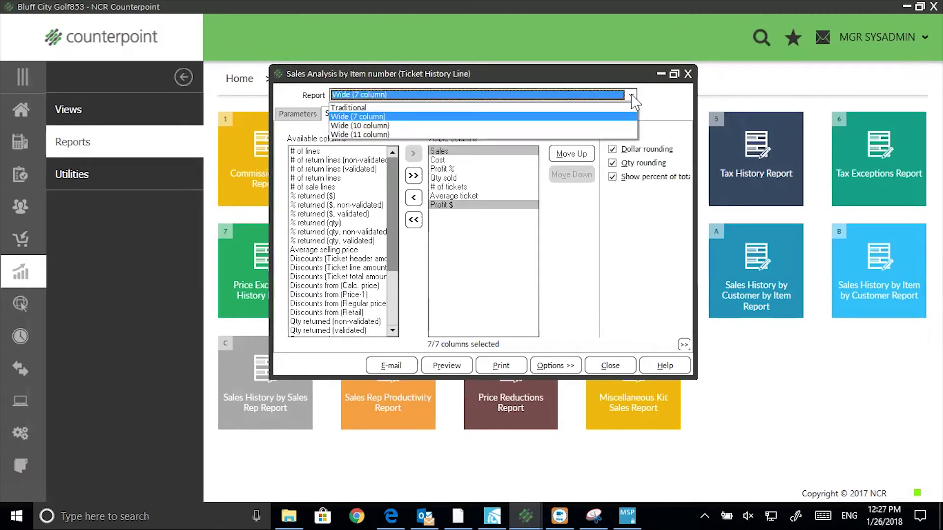
click(632, 96)
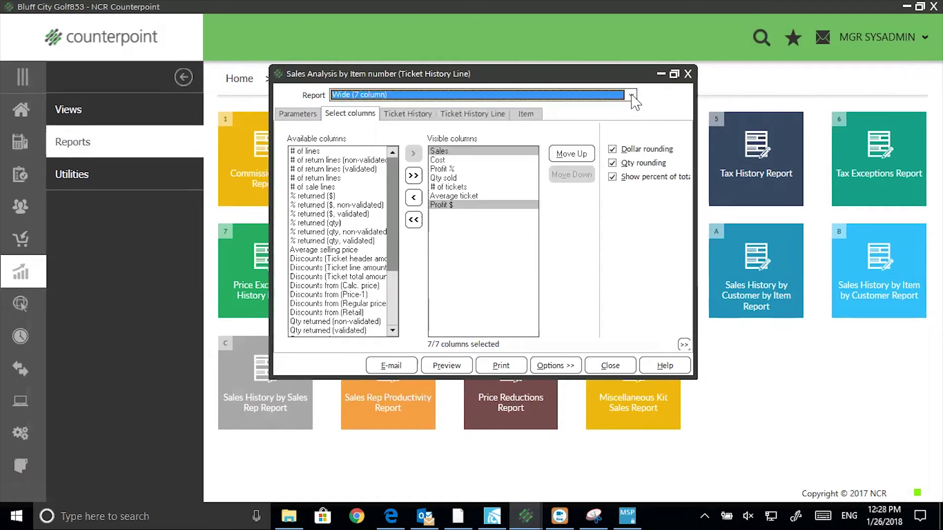
Preview the Sales Analysis by Item number report, then return to its parameters.
click(455, 370)
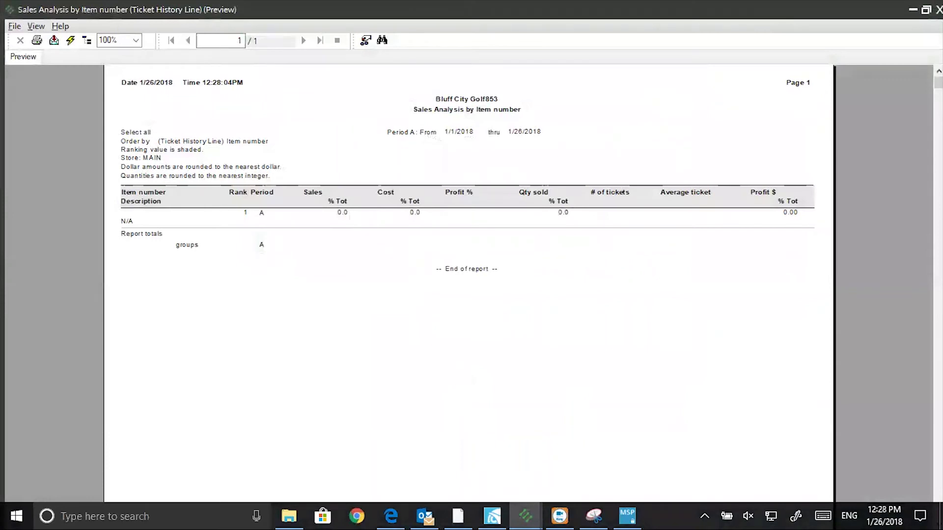
click(938, 9)
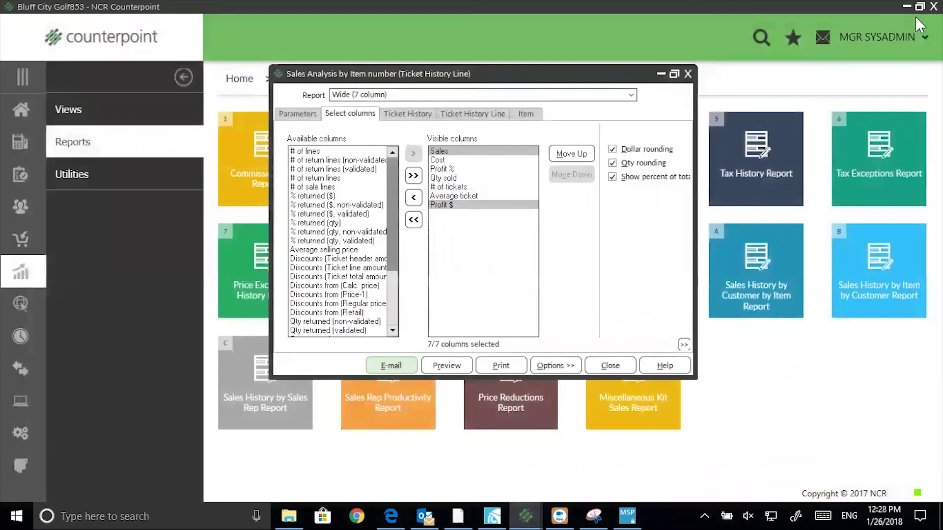
click(304, 114)
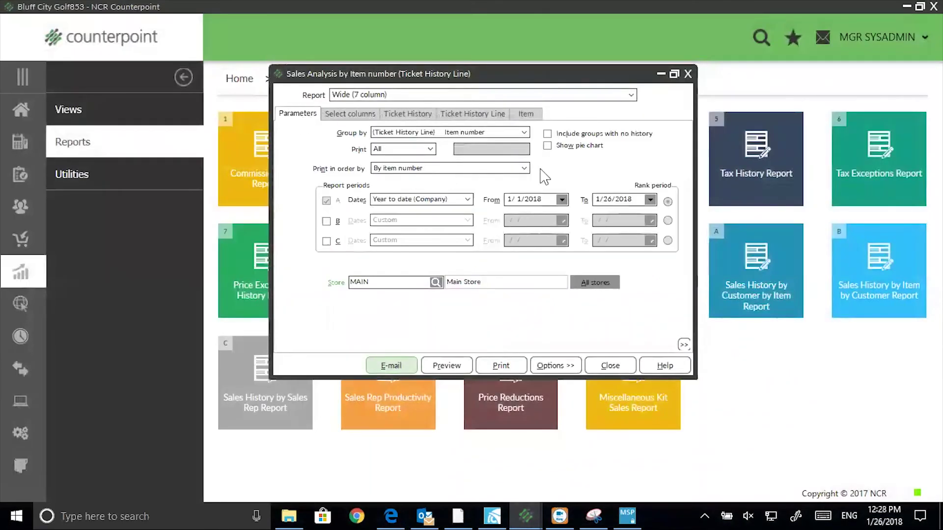
Change the period A start date to 1/1/2017 and preview the report again.
click(547, 199)
key(BackSpace)
text(7)
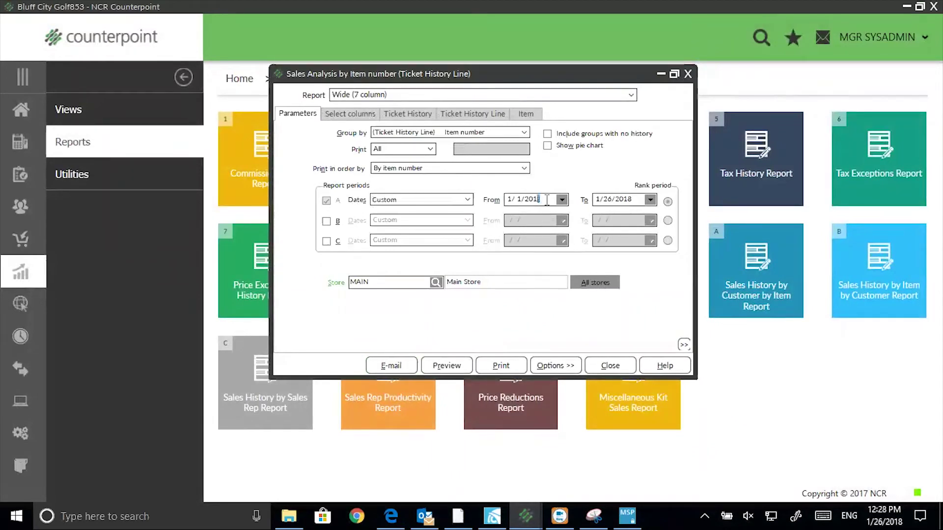
click(440, 367)
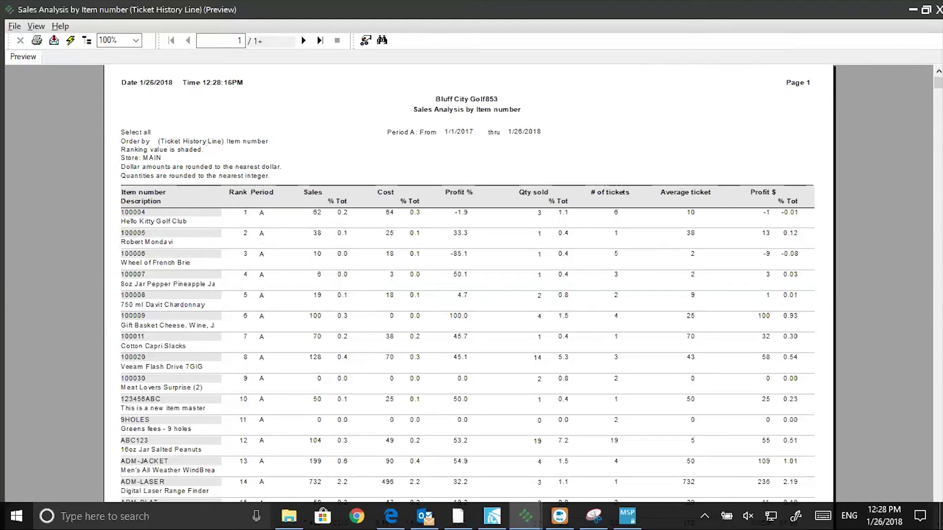
click(938, 9)
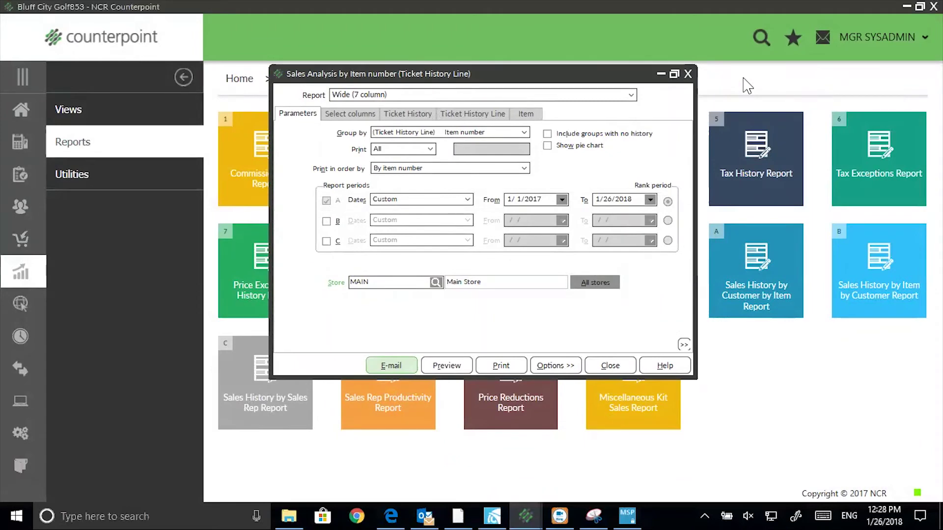
Close the Sales Analysis settings and open the Merchandise Analysis Report from Inventory Reports.
click(688, 75)
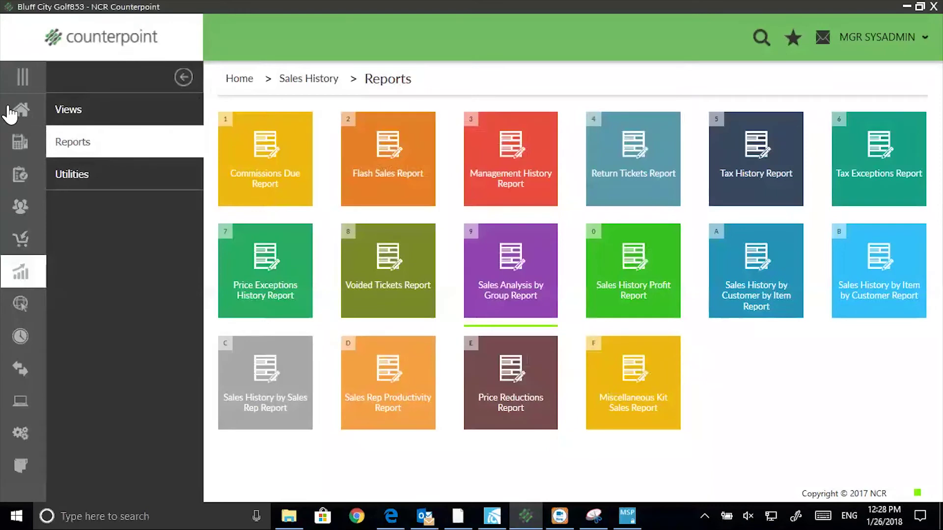
click(19, 112)
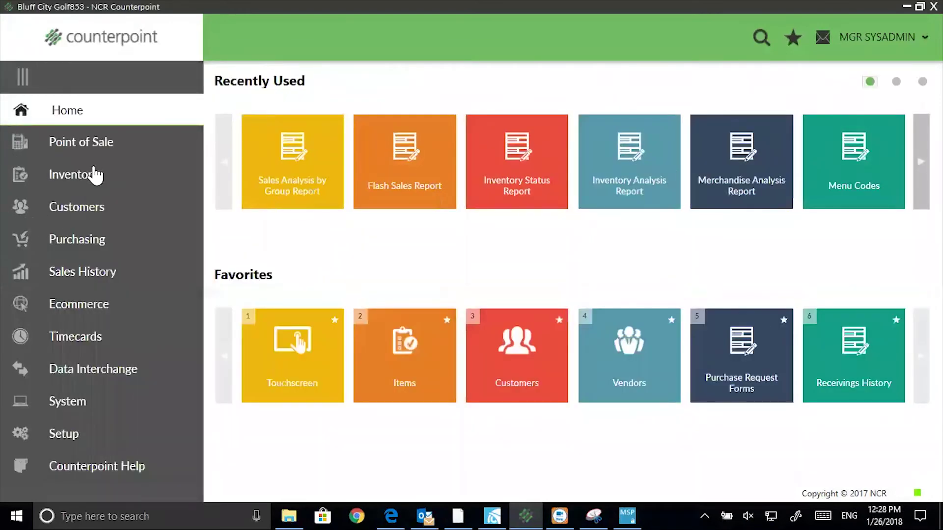
click(95, 175)
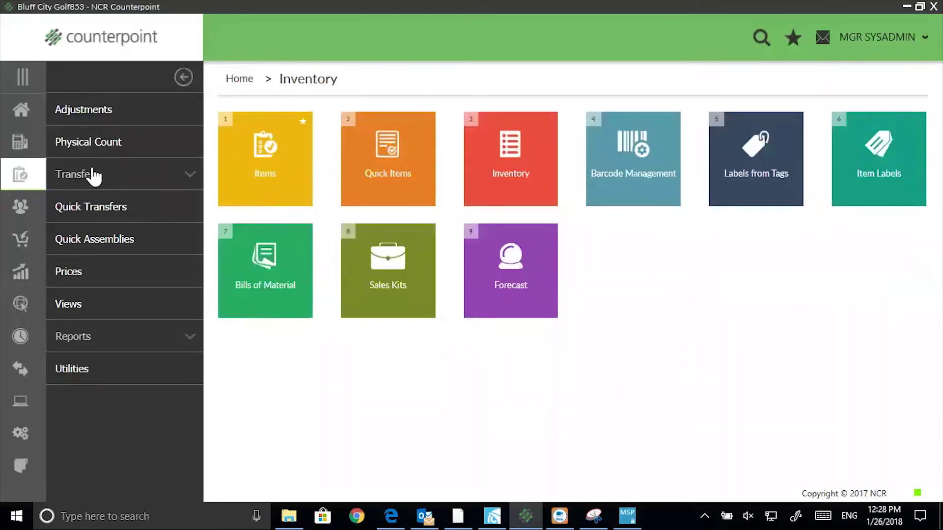
click(94, 344)
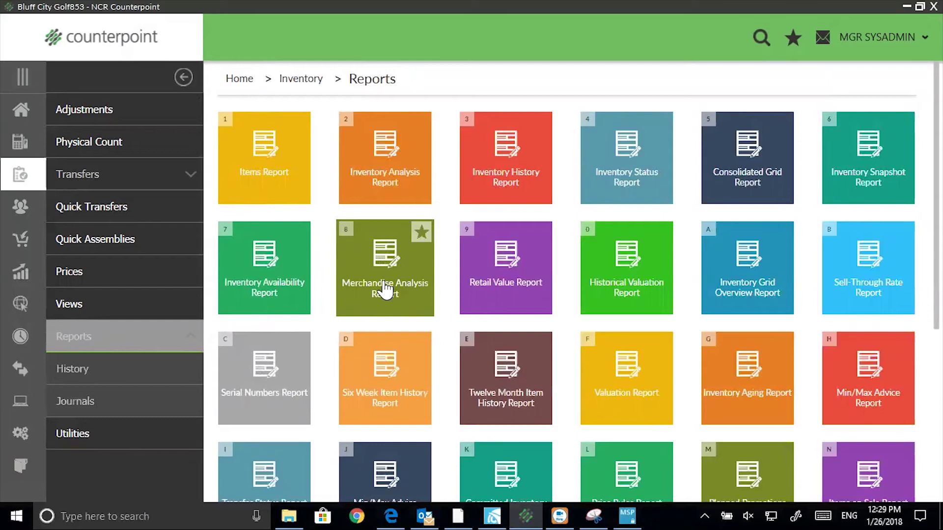
click(385, 287)
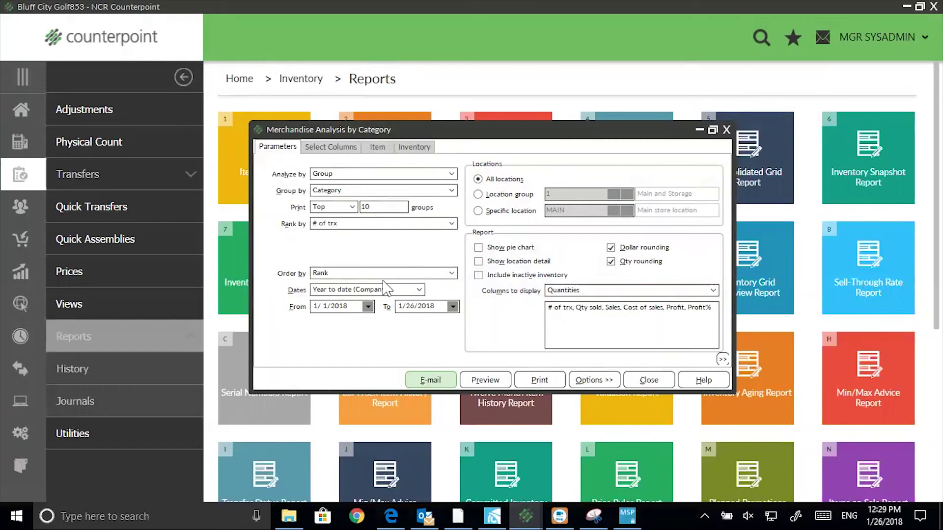
Load the saved Sold/On Hand merchandise analysis parameters.
click(594, 381)
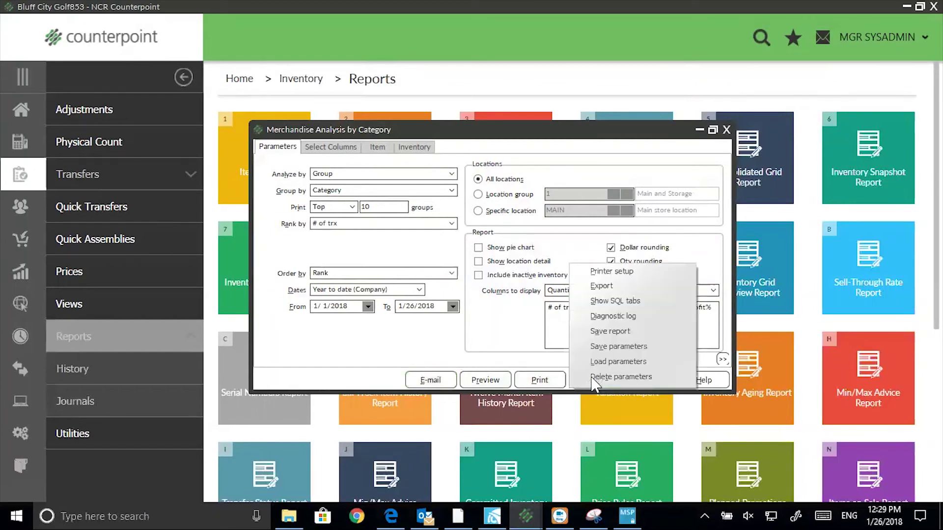
click(594, 362)
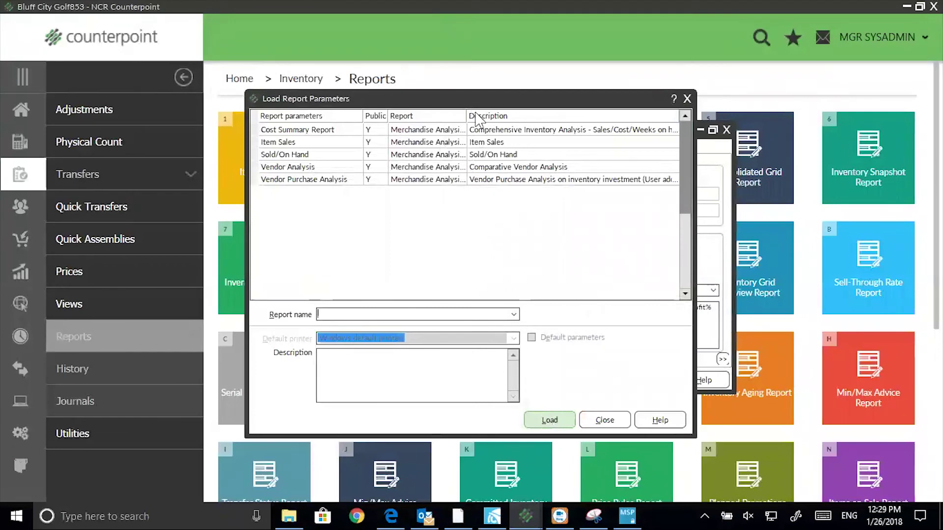
click(501, 156)
click(546, 421)
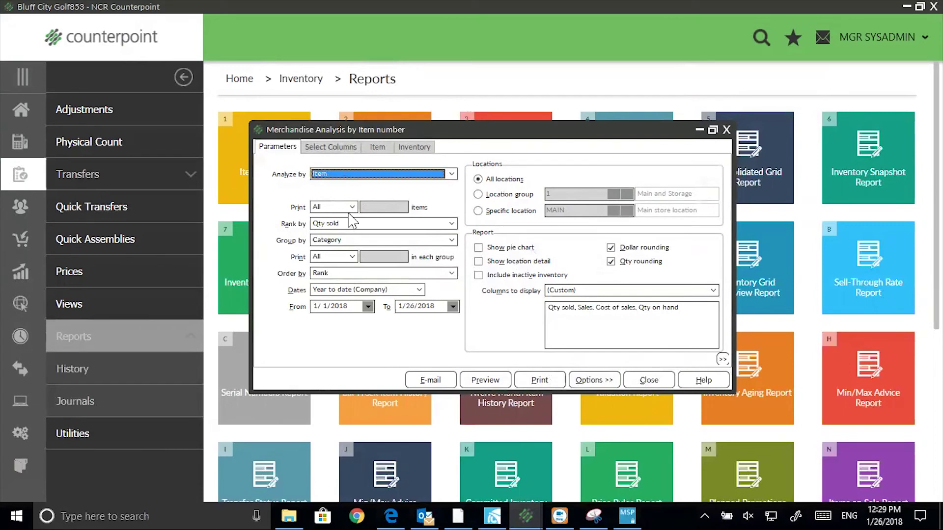
Keep all items ranked by Qty sold at all locations, and enable Show location detail.
click(351, 208)
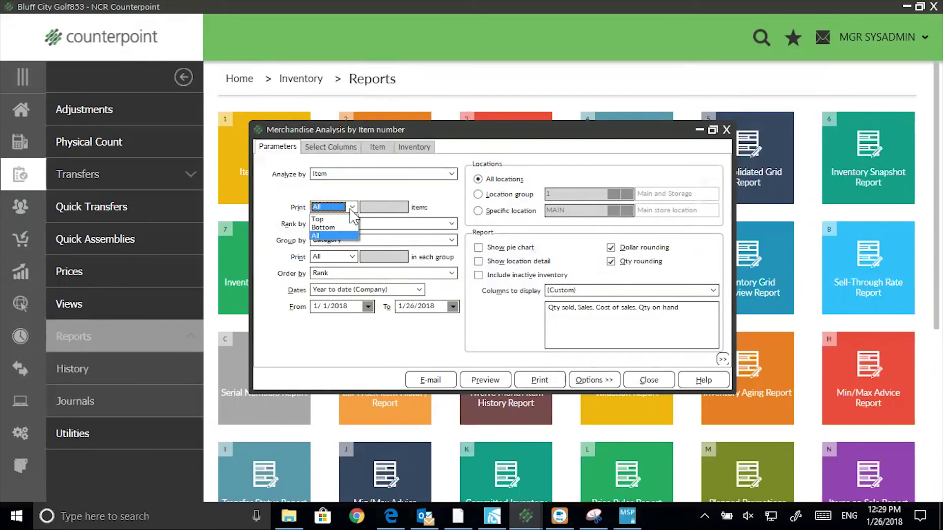
click(352, 209)
click(352, 224)
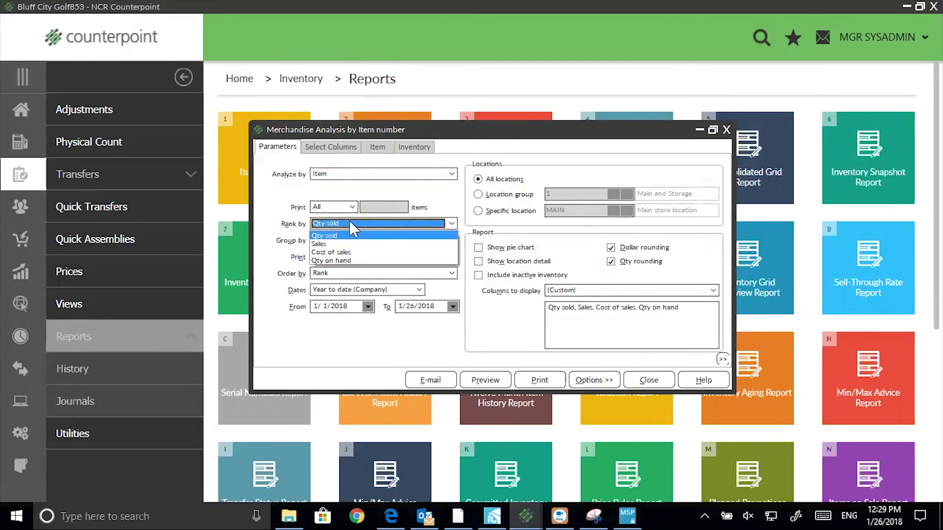
click(351, 224)
click(360, 240)
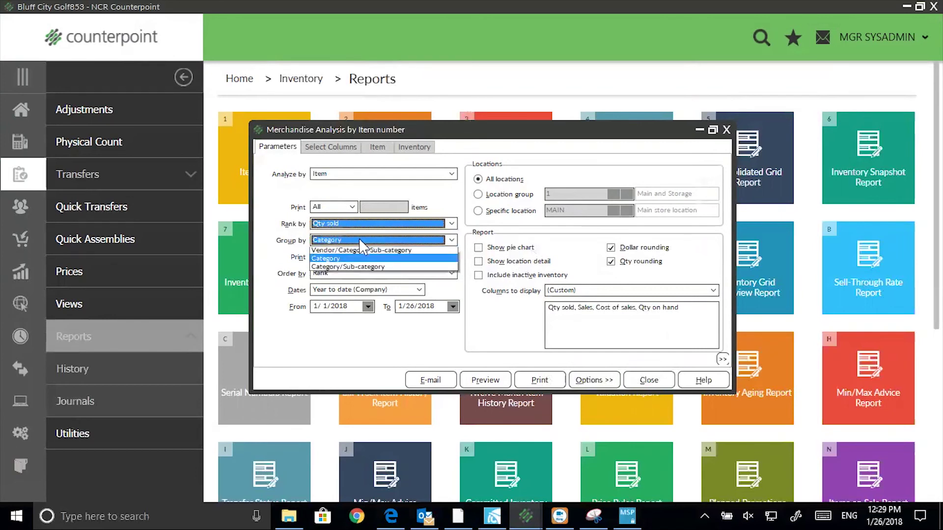
click(361, 241)
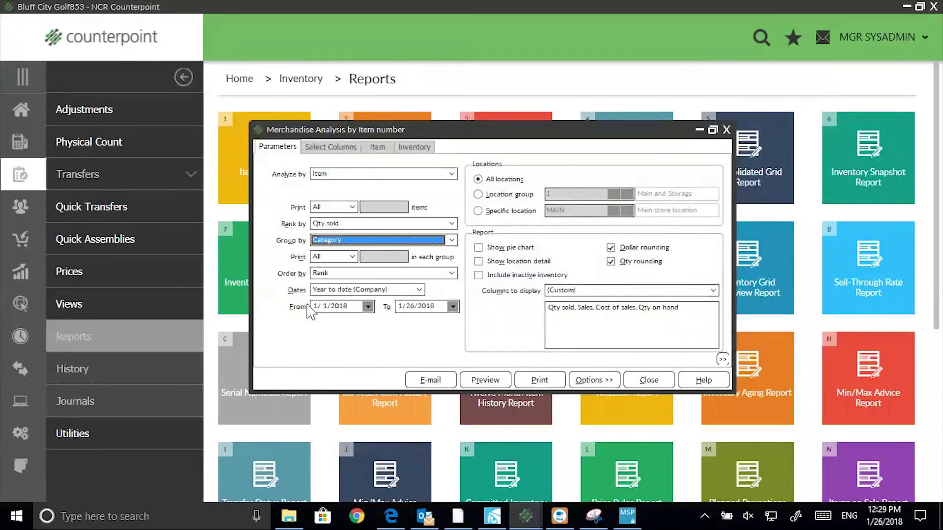
click(478, 211)
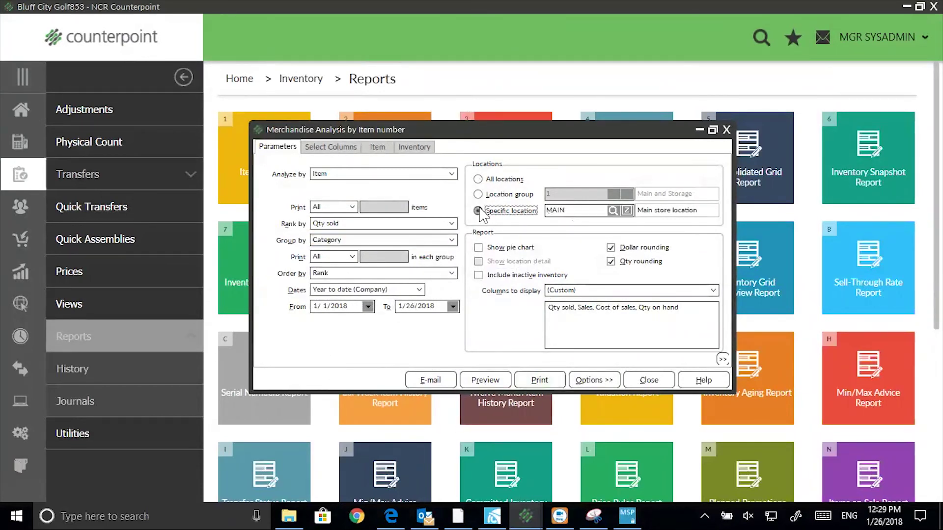
click(476, 178)
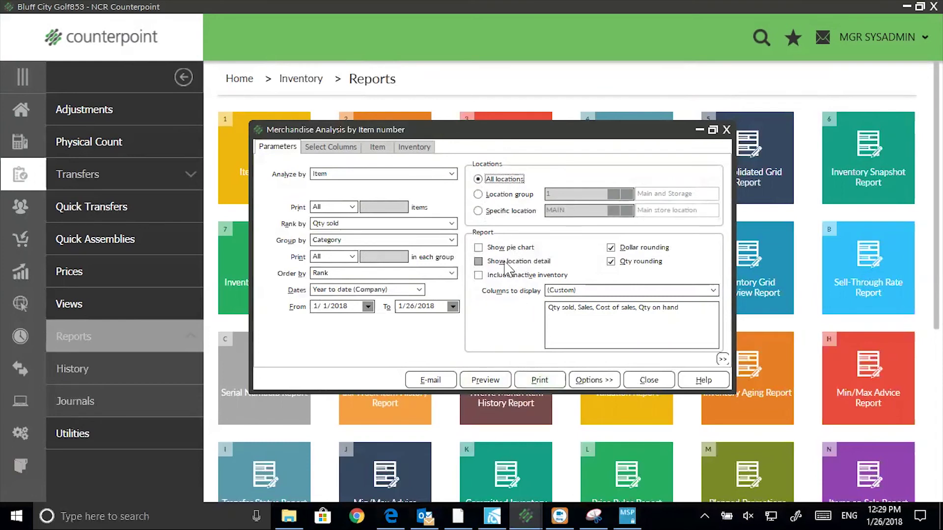
click(478, 262)
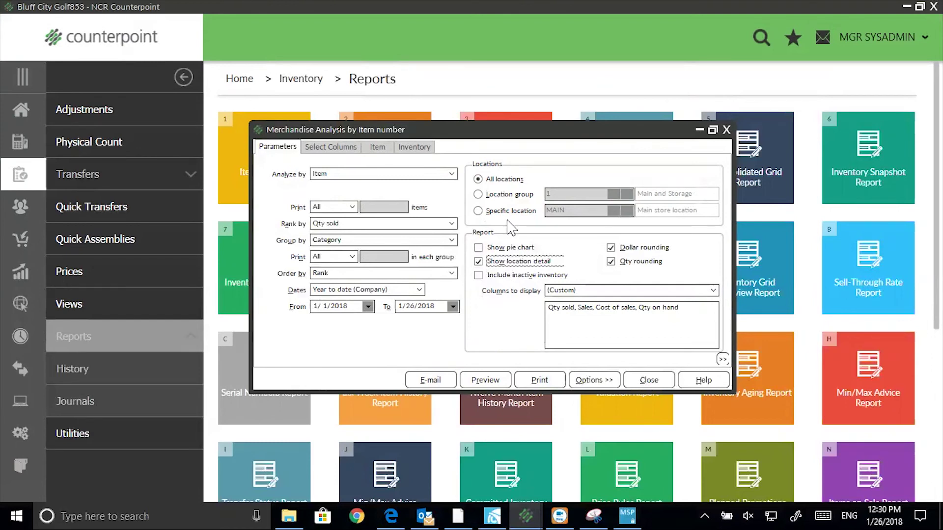
click(326, 147)
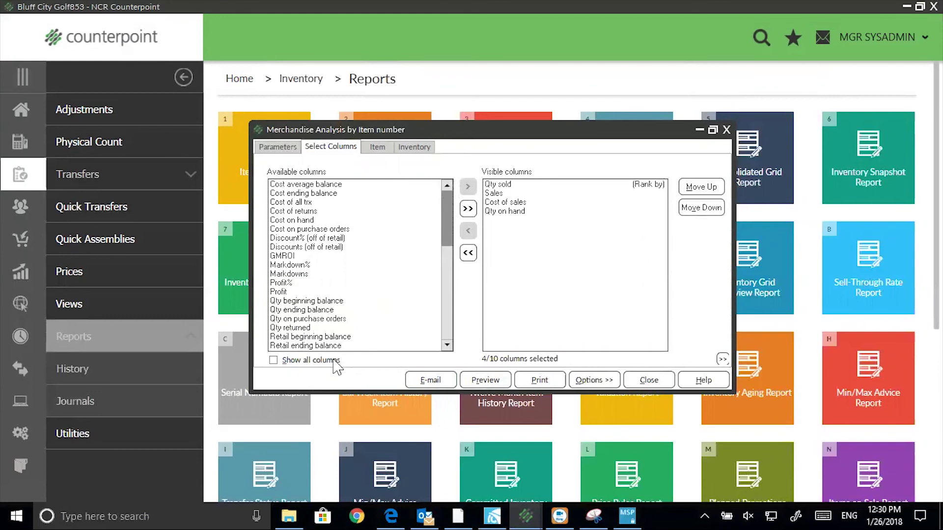
Show all columns and add GMROI to the visible columns after Qty on hand.
click(274, 362)
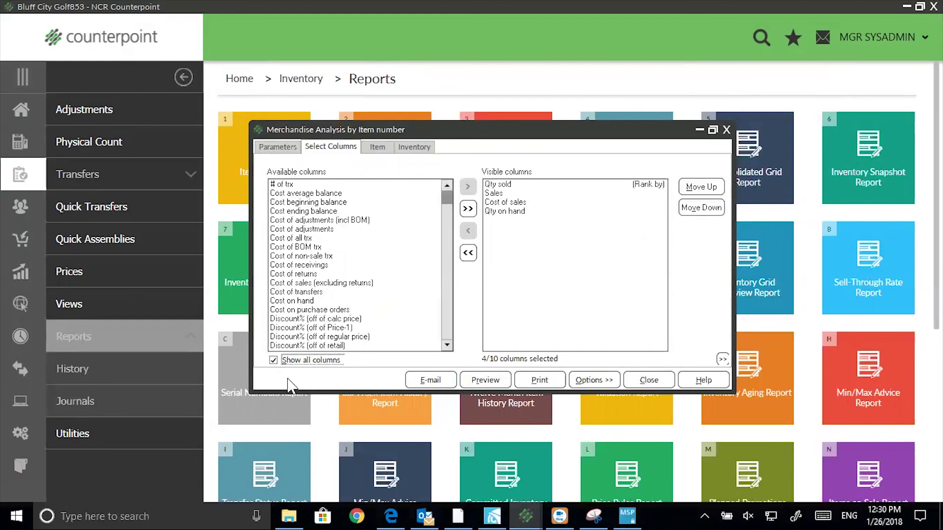
click(447, 345)
scroll(447, 345, down, 2)
scroll(447, 345, down, 2)
scroll(448, 346, down, 2)
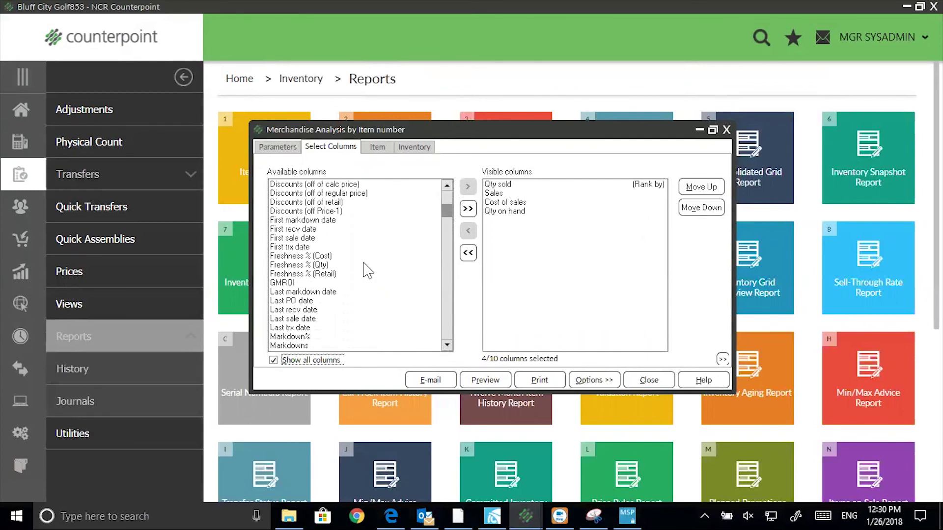
click(273, 283)
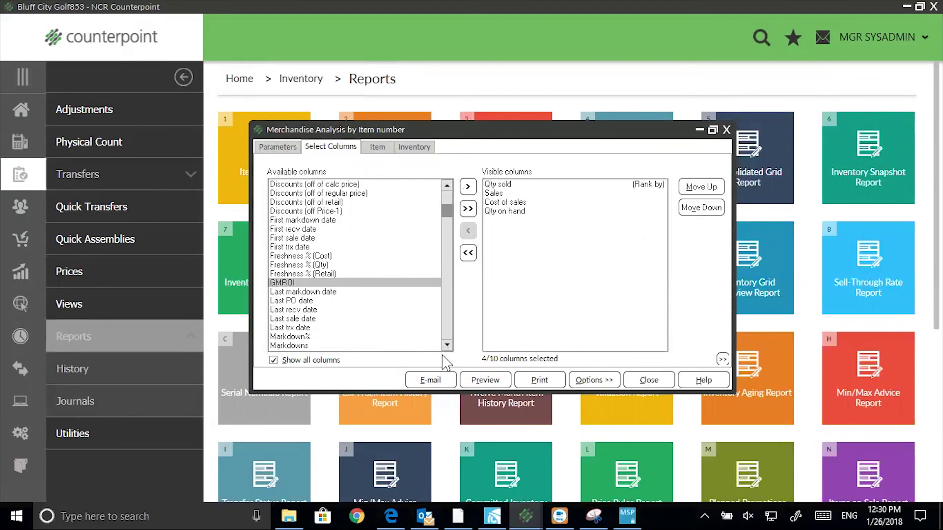
scroll(448, 345, down, 1)
scroll(448, 345, down, 1)
scroll(448, 345, down, 1)
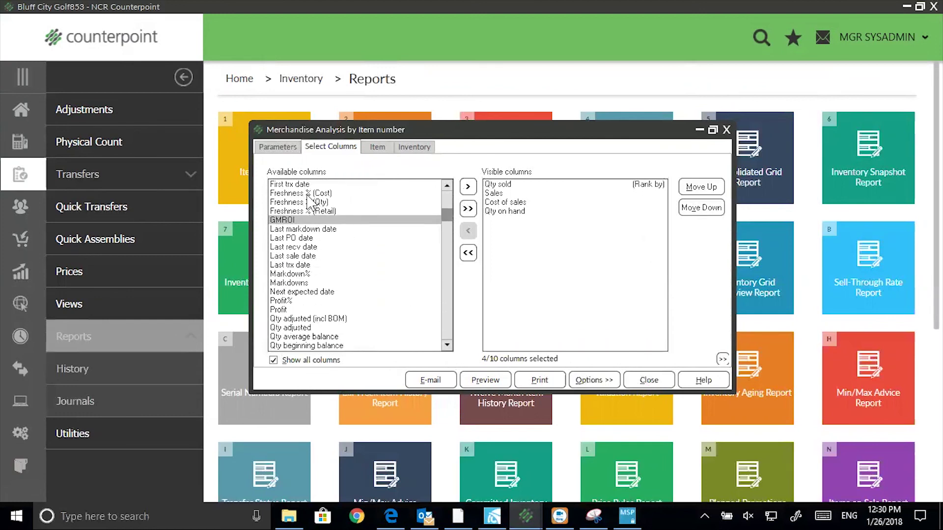
double_click(302, 220)
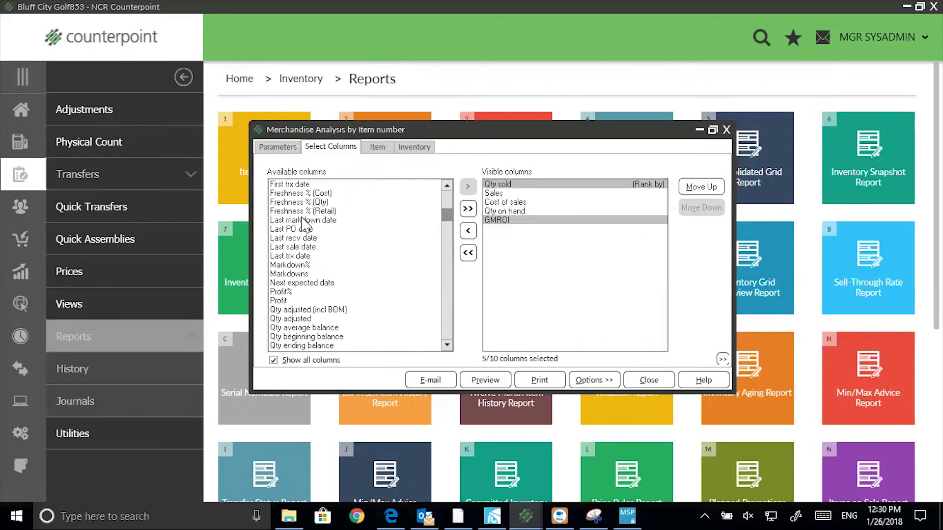
Select the Sellthrough%, Stock to sales (Retail), Turns (Qty) and Weeks-on-hand columns in the list.
click(447, 346)
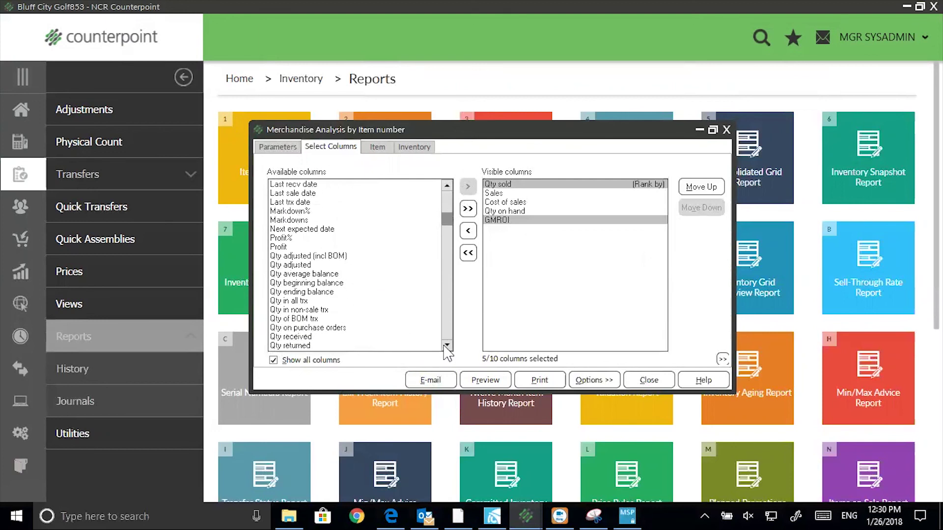
scroll(447, 345, down, 2)
scroll(446, 346, down, 2)
scroll(446, 346, down, 1)
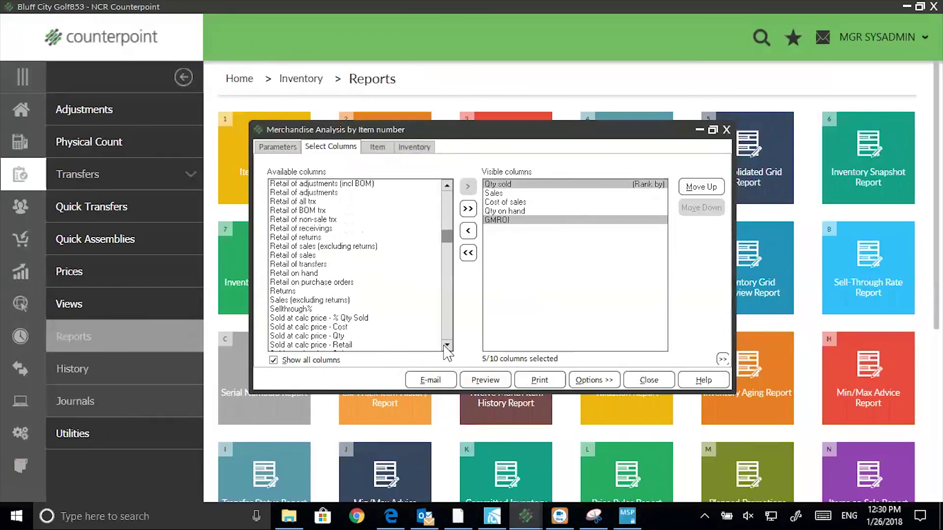
scroll(447, 346, down, 1)
scroll(446, 346, down, 2)
click(291, 256)
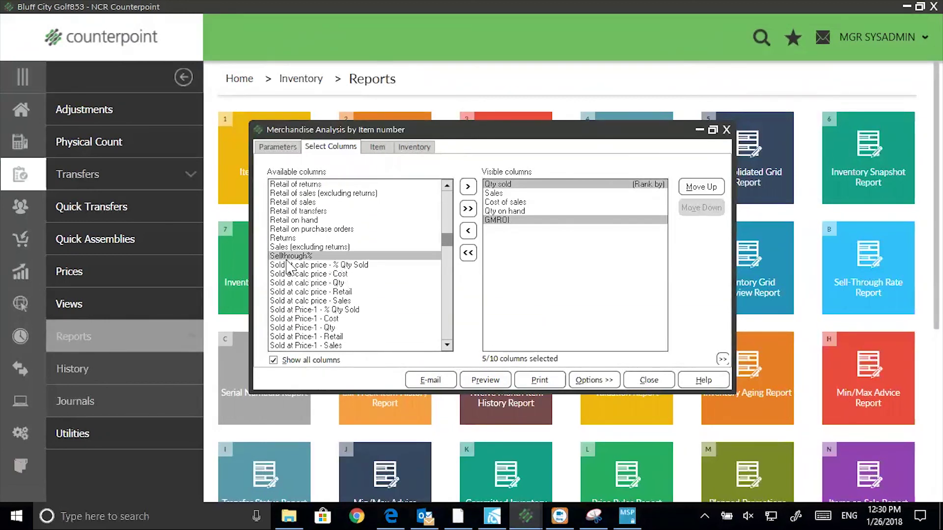
click(448, 346)
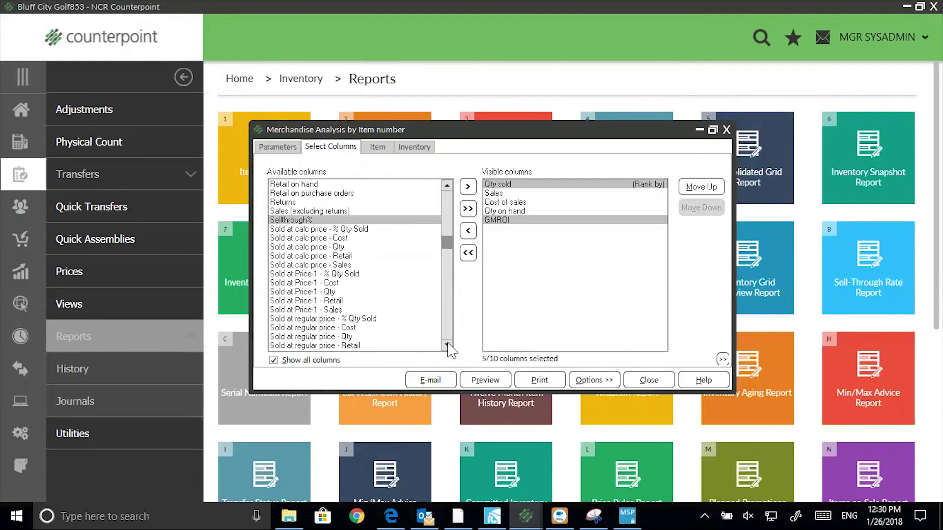
scroll(447, 346, down, 4)
scroll(447, 345, down, 1)
scroll(448, 346, down, 3)
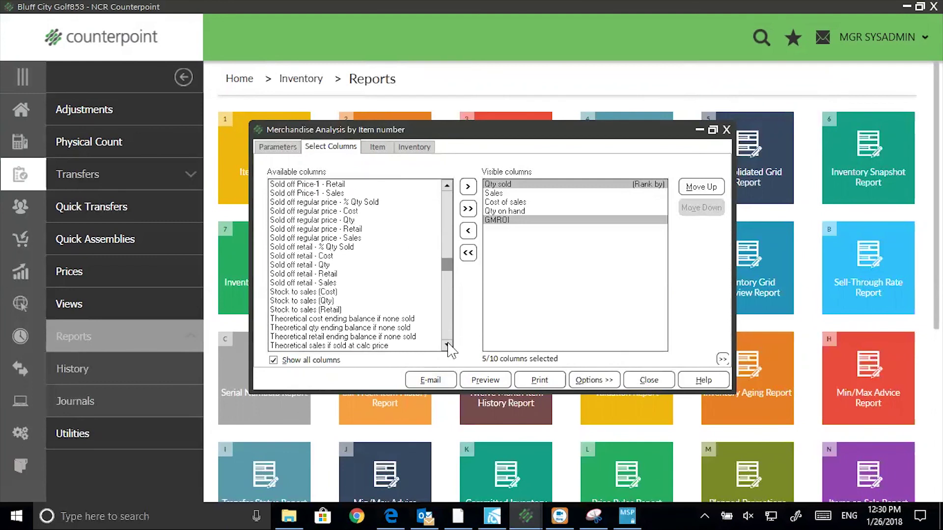
click(320, 309)
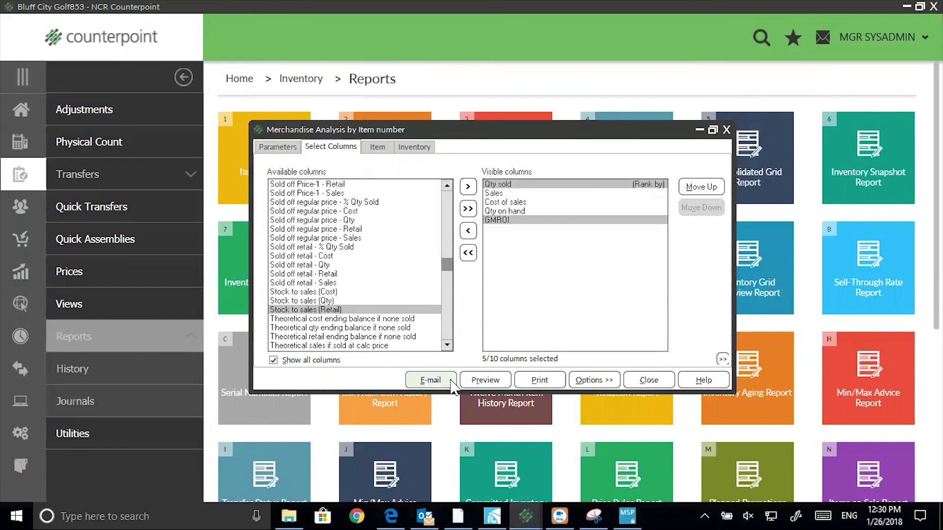
scroll(447, 346, down, 2)
scroll(448, 346, down, 1)
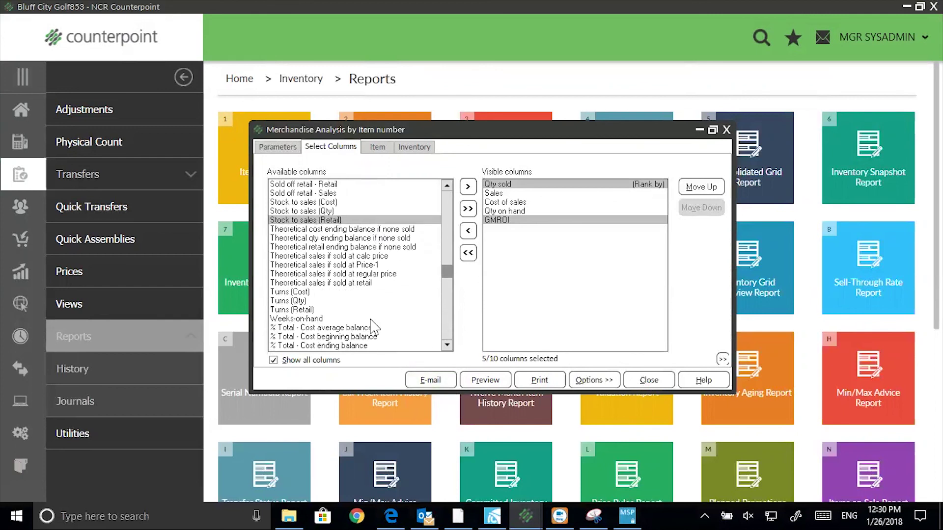
click(305, 301)
click(296, 319)
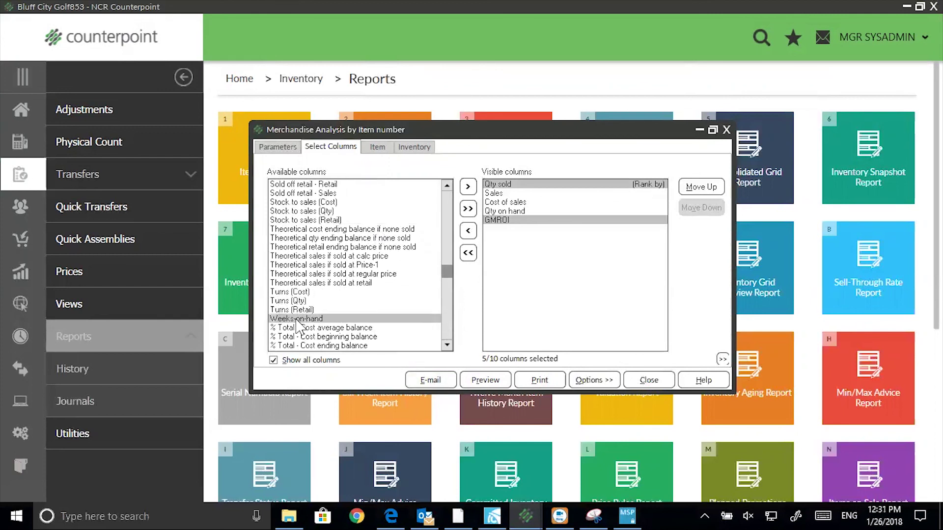
Generate the Merchandise Analysis by Item number preview with GMROI as the fifth column.
click(488, 382)
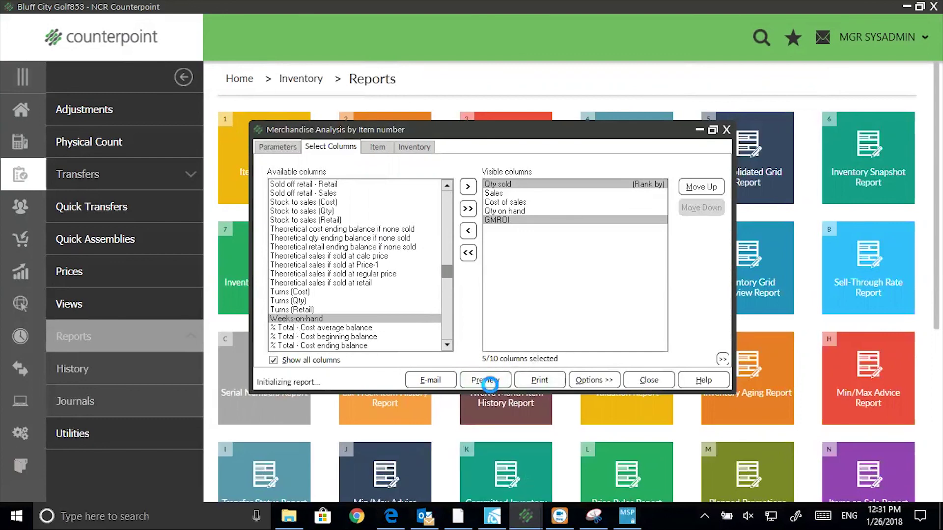